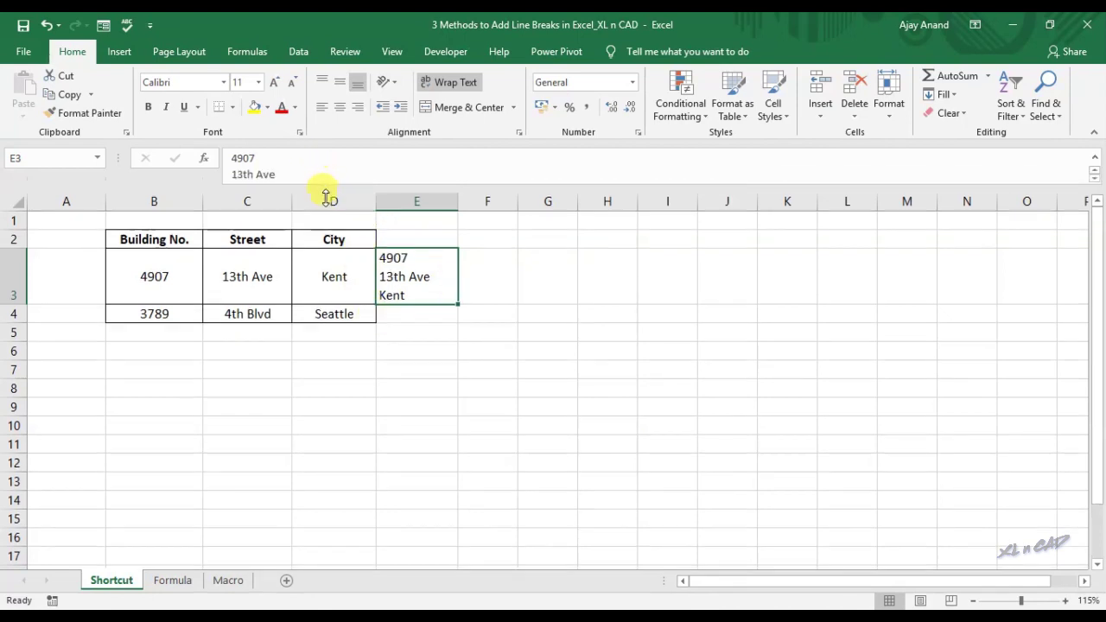
# Edit E3 so 4907, 13th Ave and Kent sit on three lines within one cell
pyautogui.moveTo(322, 169); pyautogui.dragTo(308, 197)
pyautogui.click(291, 161)
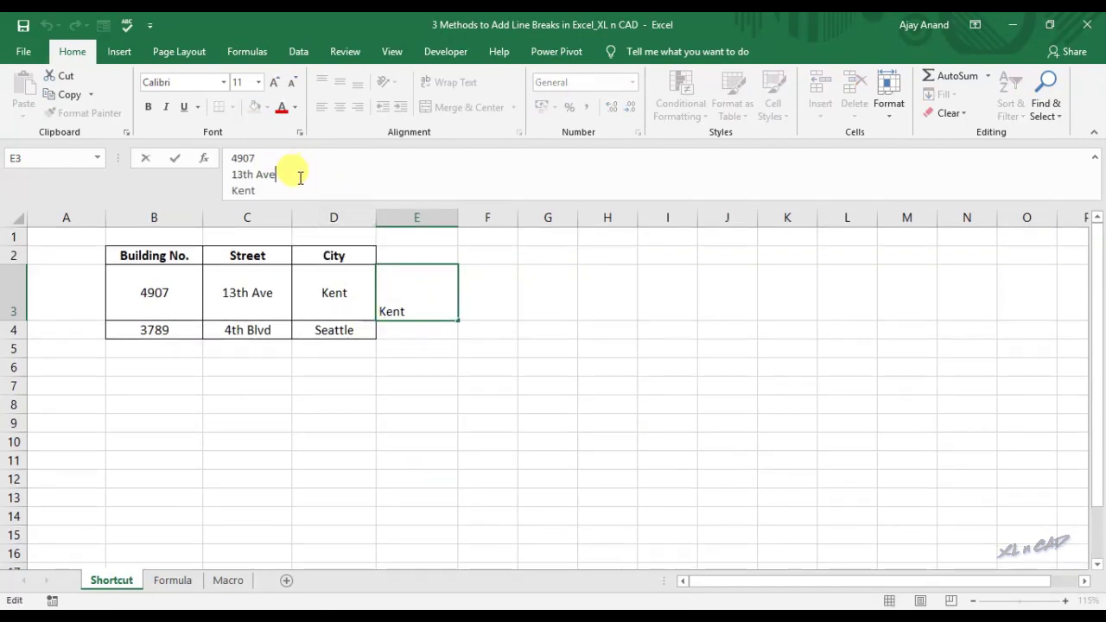
pyautogui.click(299, 188)
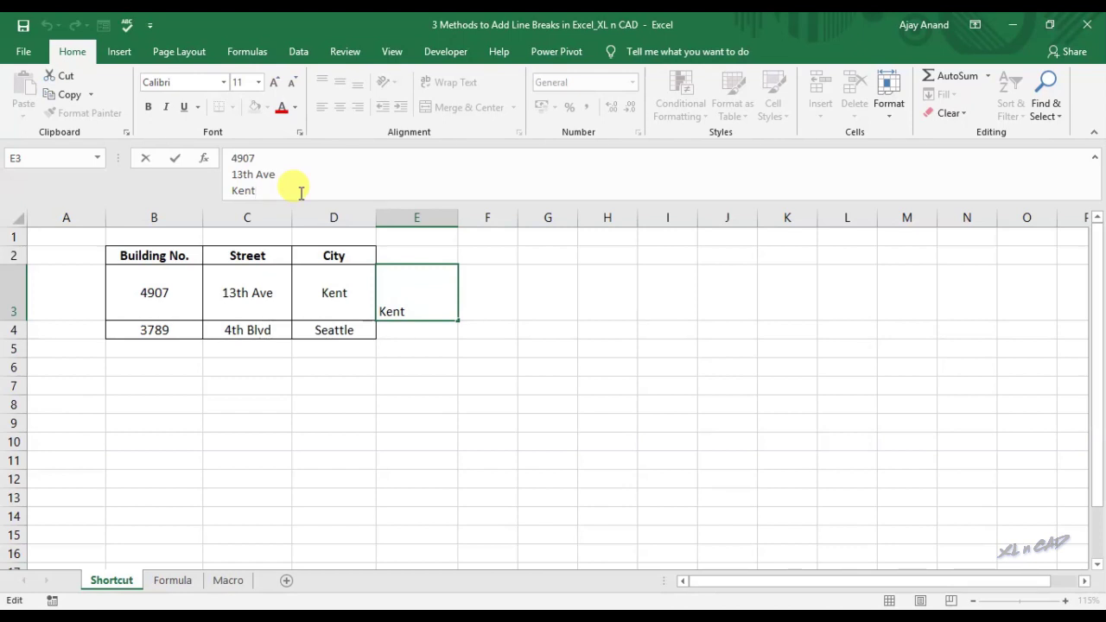
pyautogui.click(411, 329)
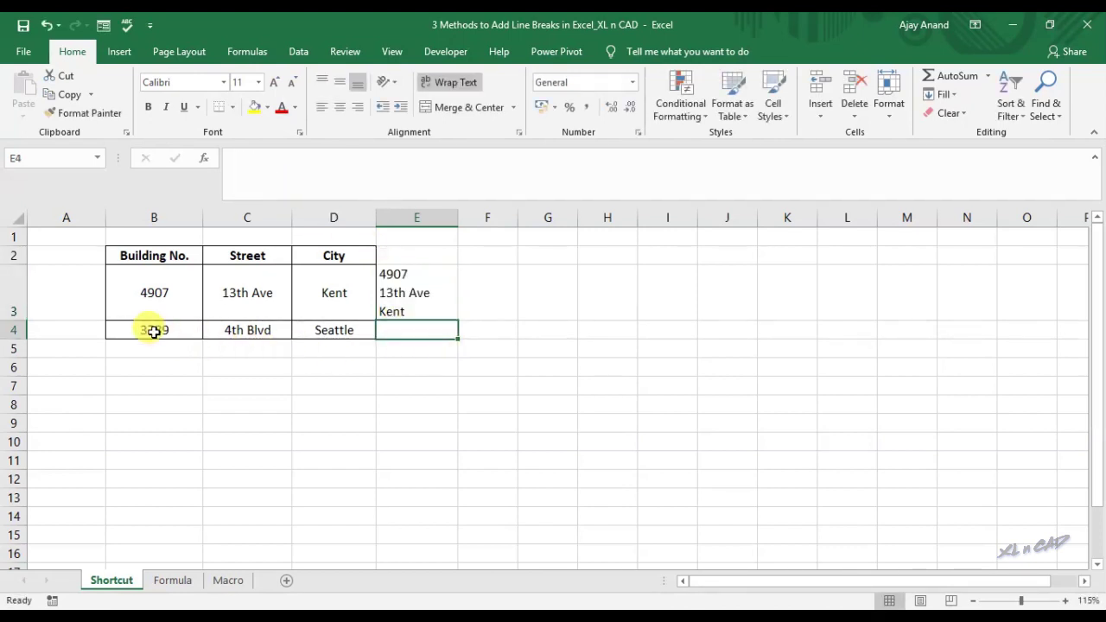
# Enter 3789, 4th Blvd and Seattle in E4 on three lines using Alt+Enter, then check it
pyautogui.moveTo(153, 332); pyautogui.dragTo(349, 332)
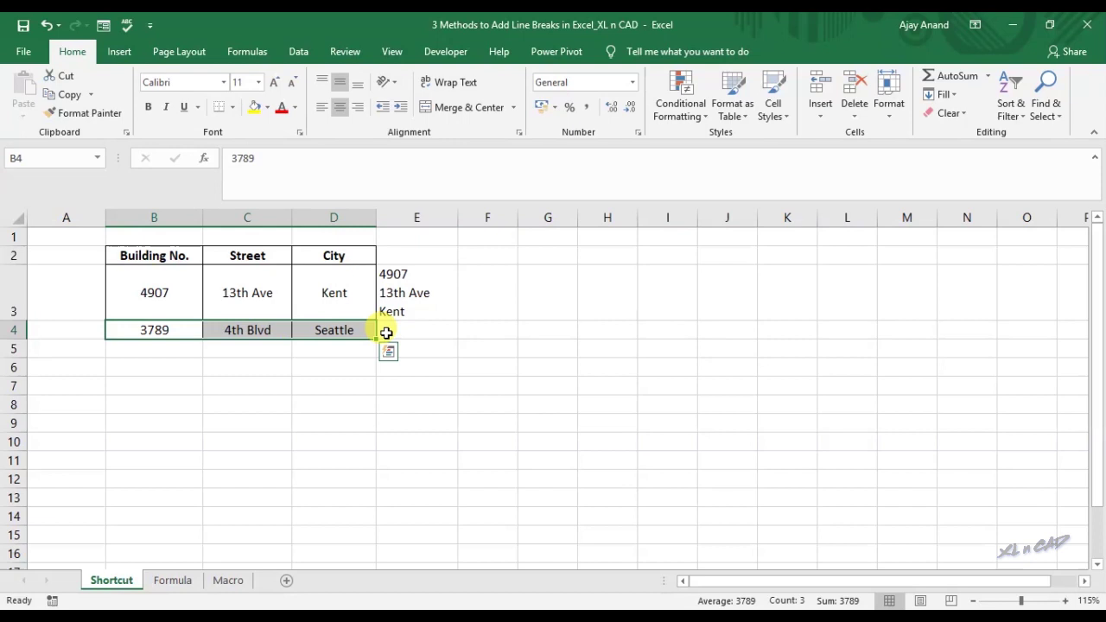
pyautogui.click(386, 333)
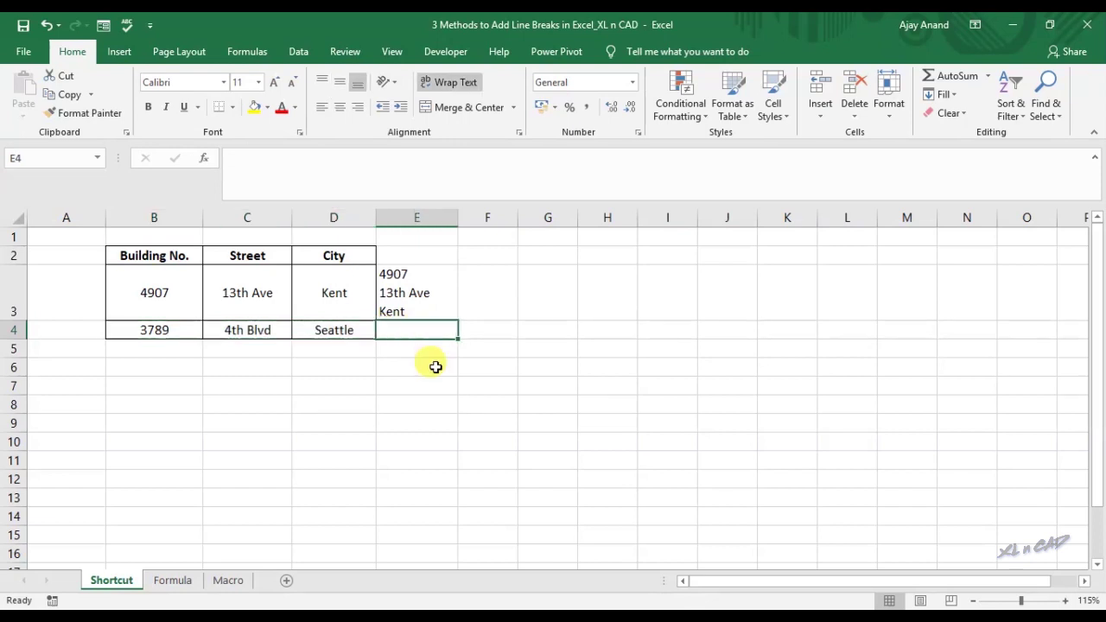
pyautogui.write('37')
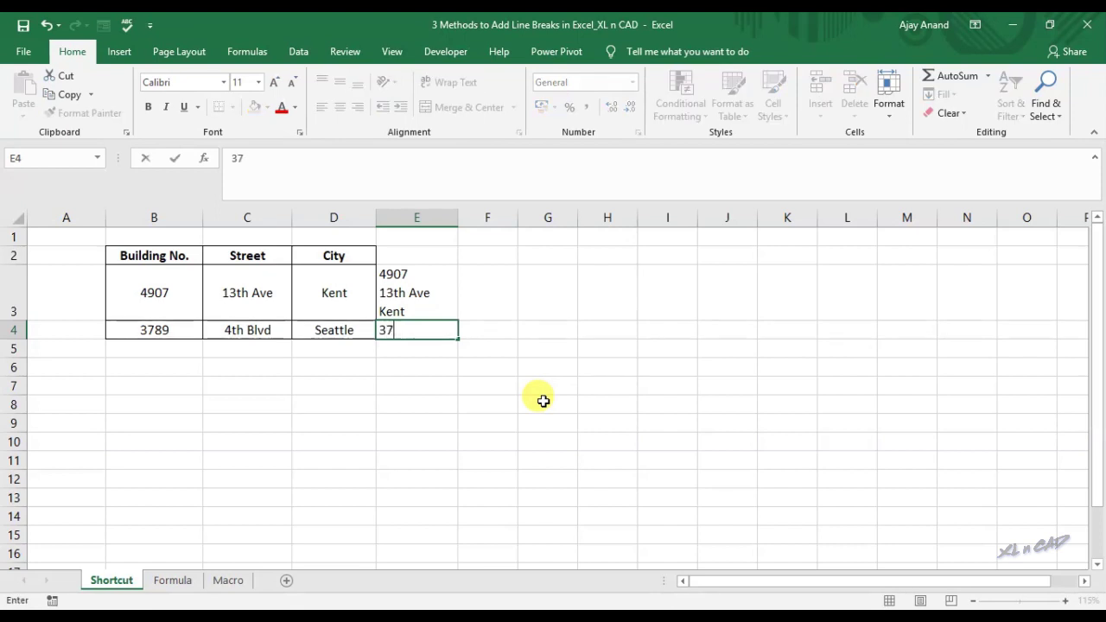
pyautogui.write('89')
pyautogui.press('alt')
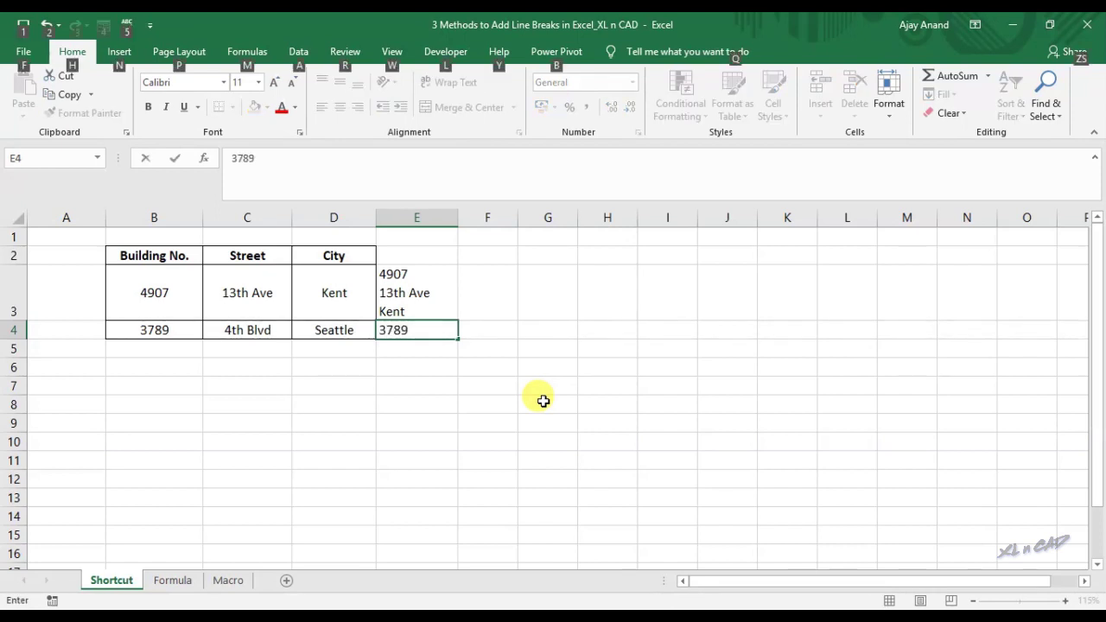
pyautogui.hotkey('alt', 'Return')
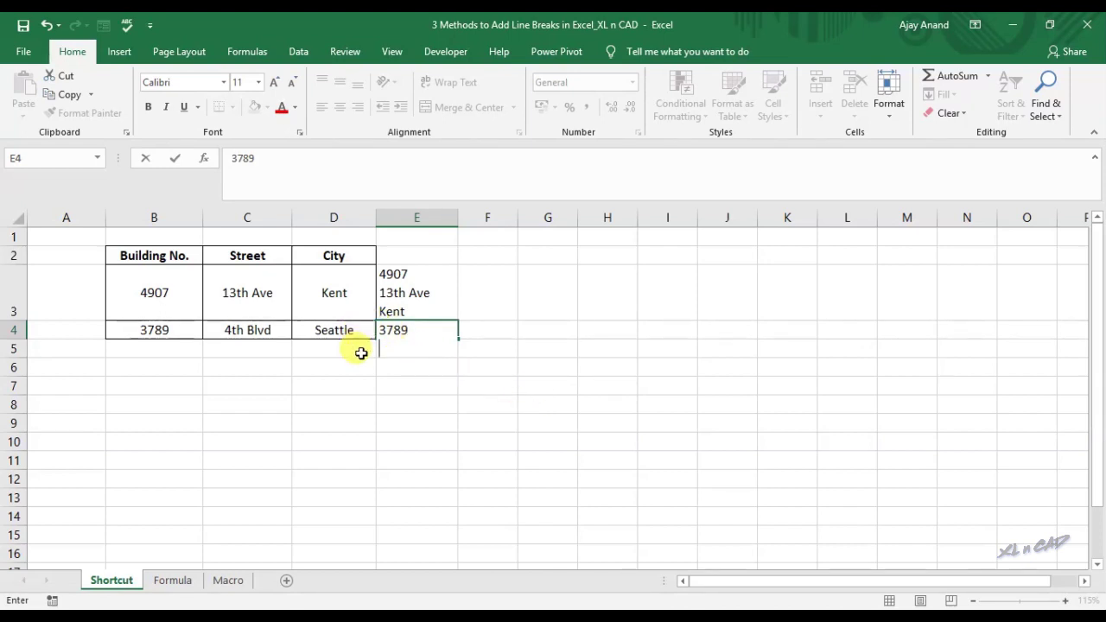
pyautogui.write('4')
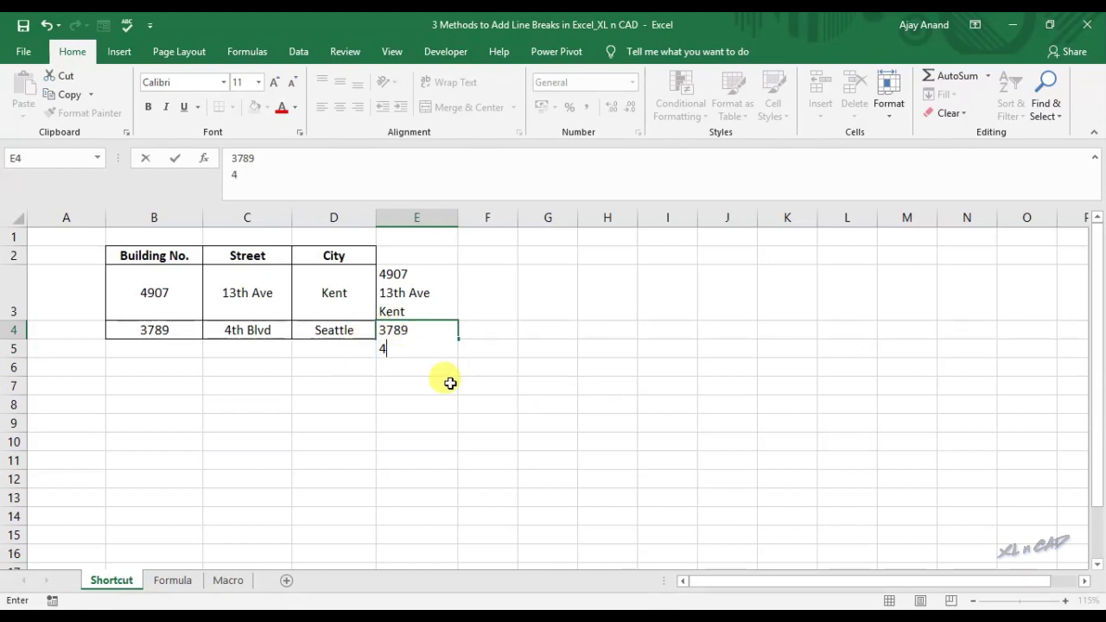
pyautogui.write('th Bl')
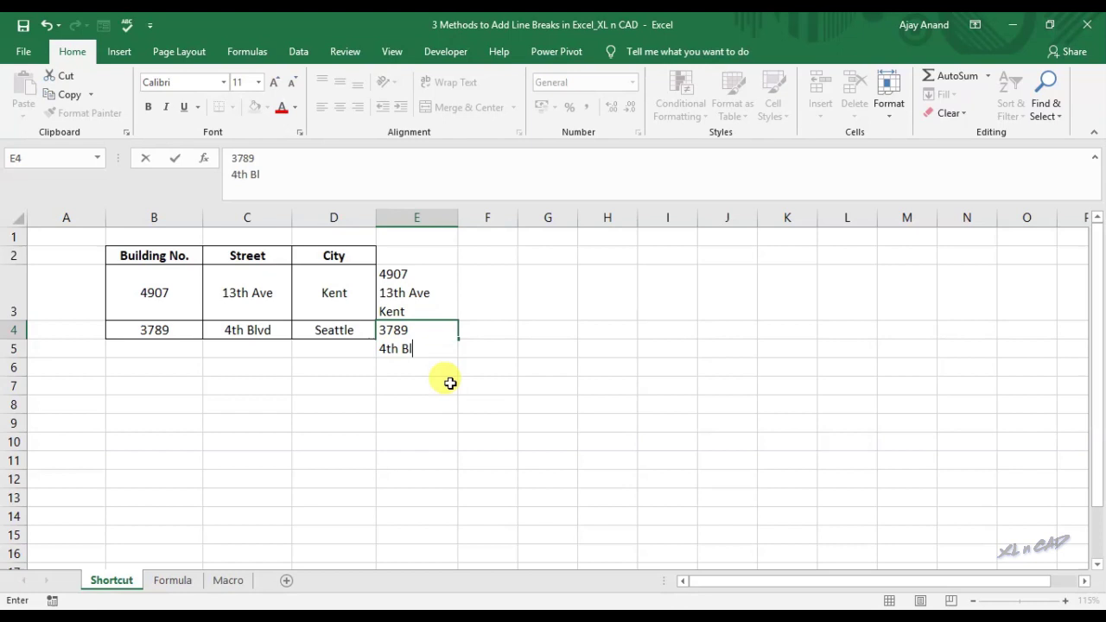
pyautogui.write('vd')
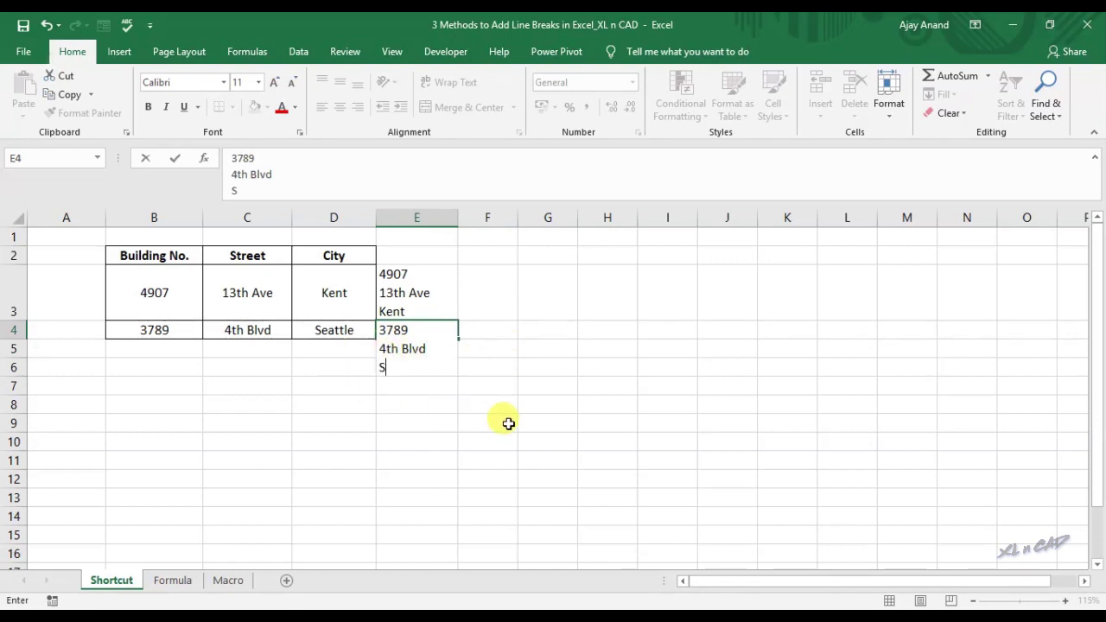
pyautogui.write('tl')
pyautogui.write('t')
pyautogui.press('Return')
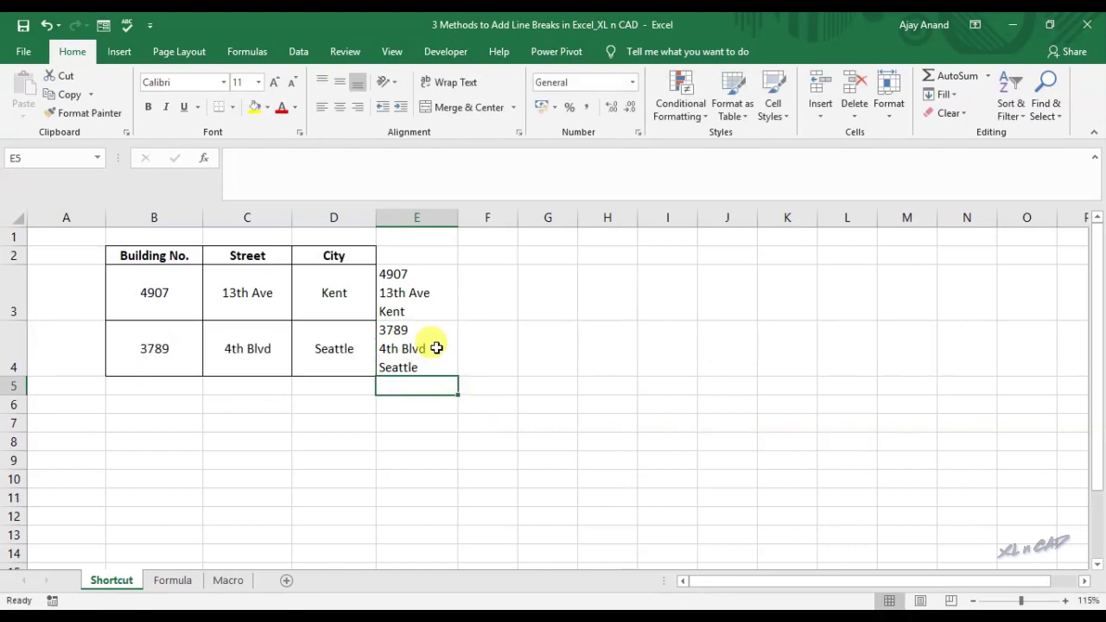
pyautogui.click(428, 348)
pyautogui.click(294, 168)
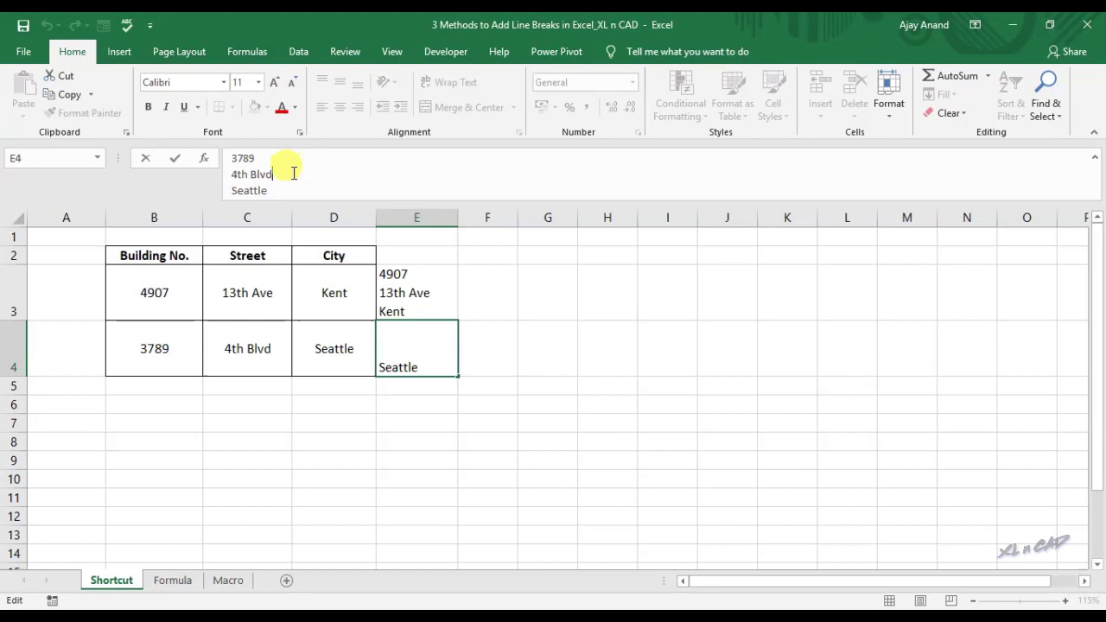
pyautogui.click(288, 186)
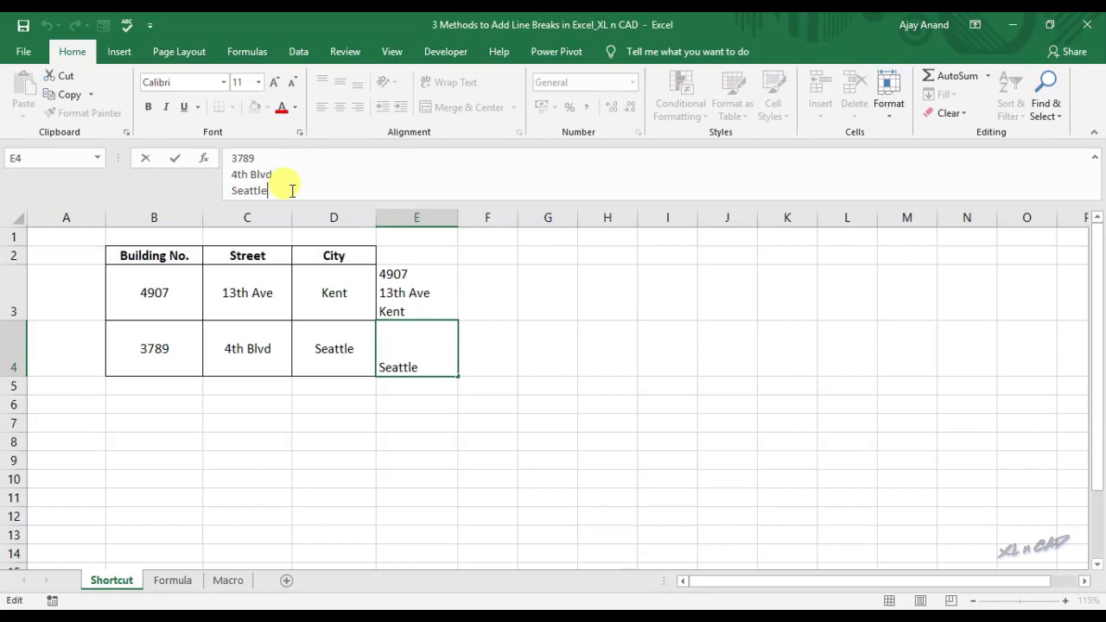
pyautogui.click(540, 405)
# Add the note 'ALT + ENTER Key' in H4
pyautogui.click(624, 352)
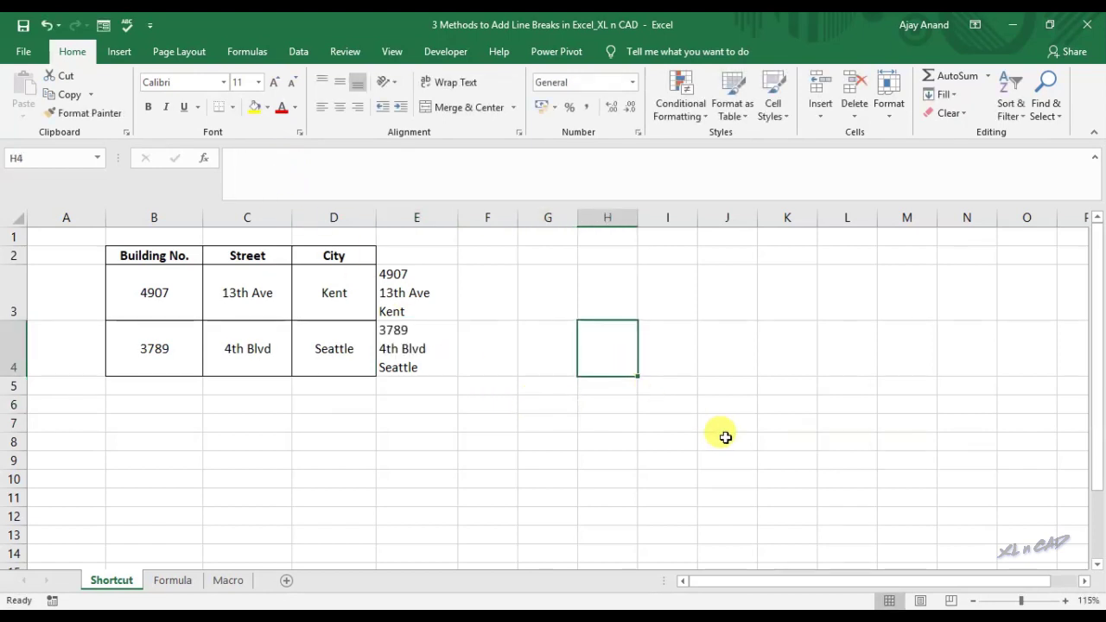
pyautogui.write('ALT + ENTER Key')
pyautogui.press('Return')
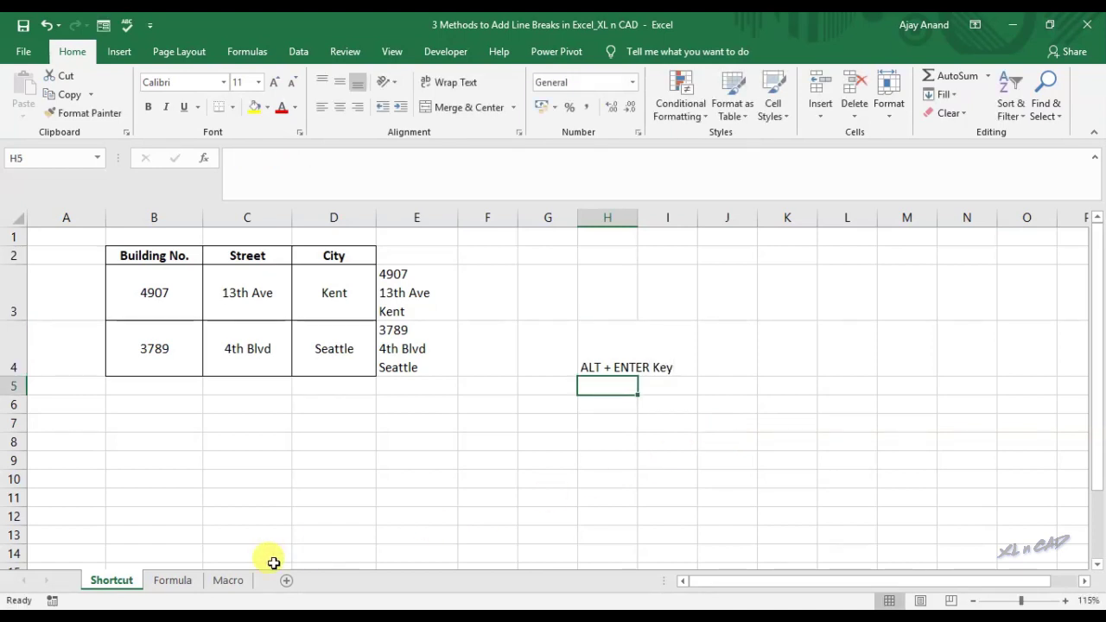
# Switch to the Formula sheet and select the first address row's cells
pyautogui.click(183, 580)
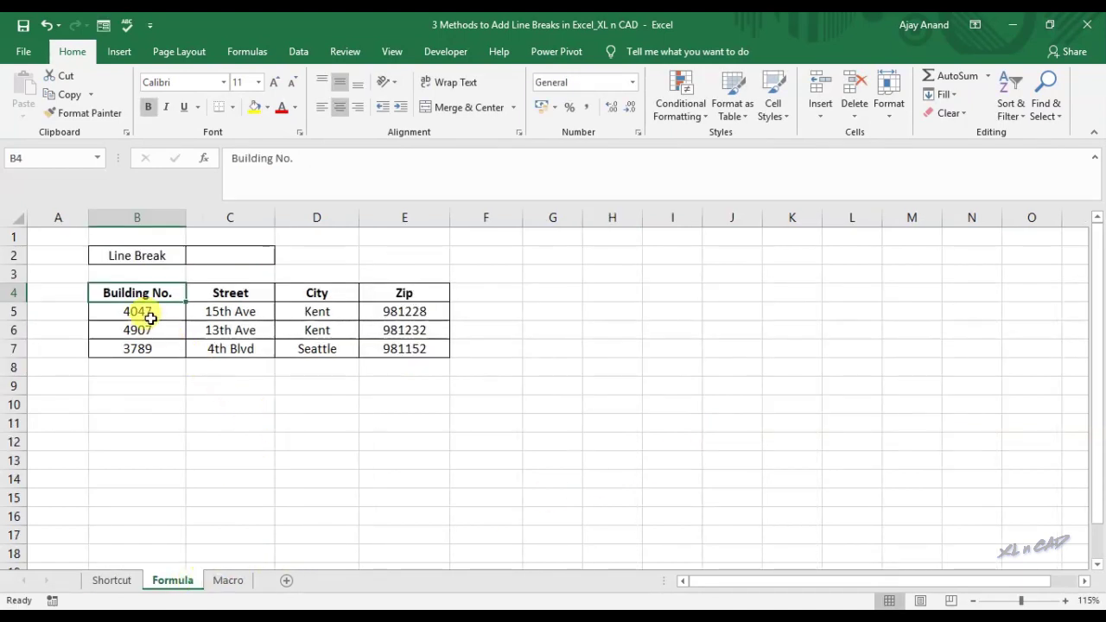
pyautogui.moveTo(135, 311); pyautogui.dragTo(399, 351)
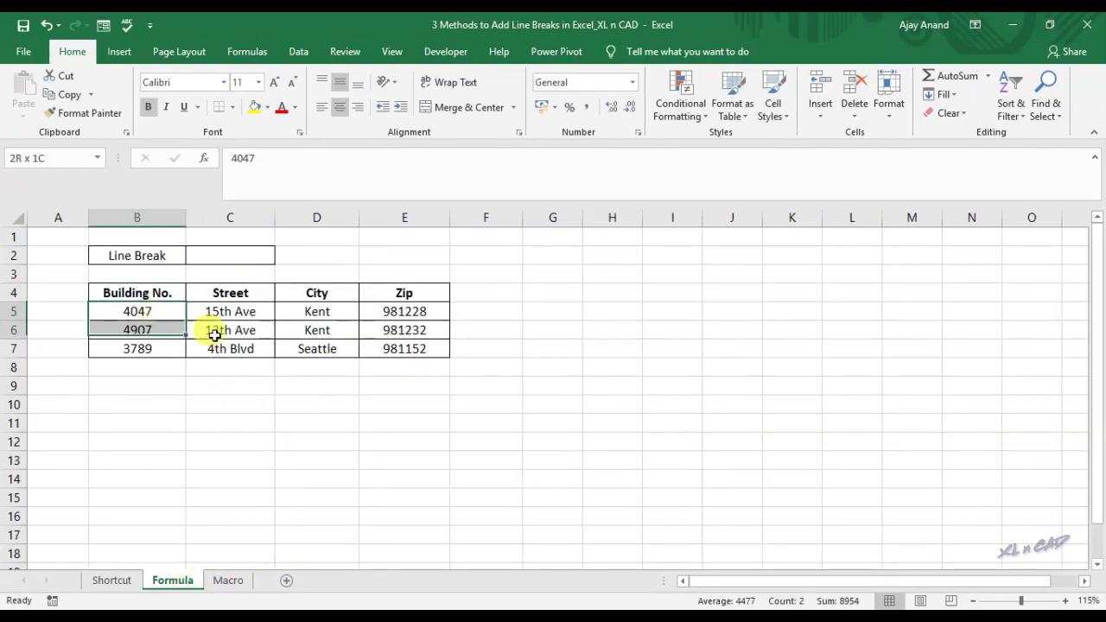
pyautogui.click(542, 430)
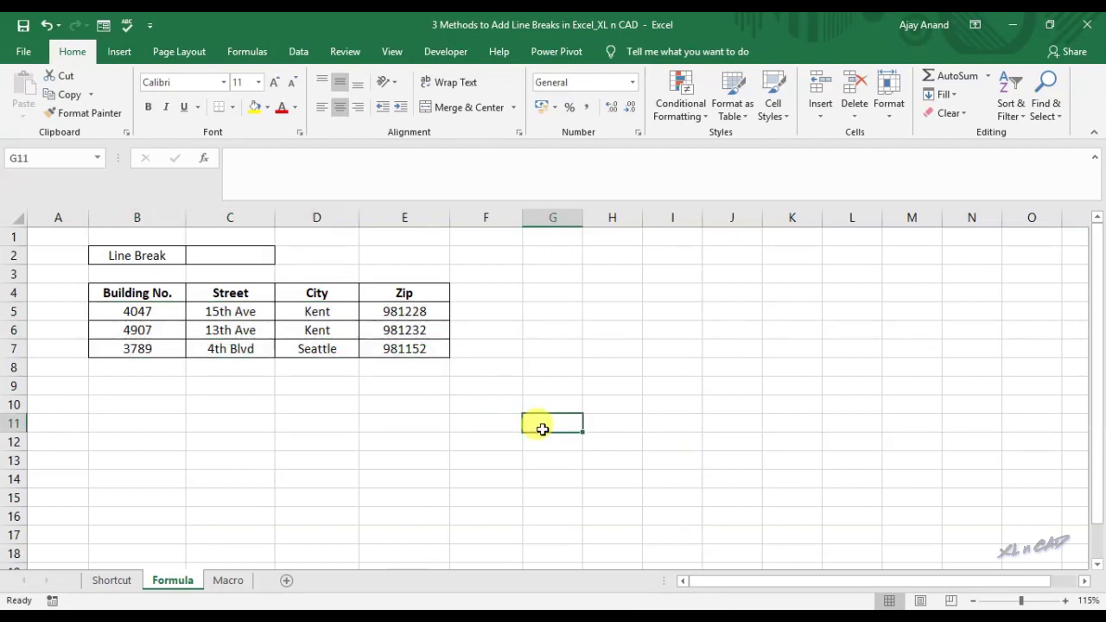
pyautogui.moveTo(129, 314); pyautogui.dragTo(371, 313)
# Build =B5&CHAR(10)&C5 in G5 to join 4047 and 15th Ave
pyautogui.click(557, 312)
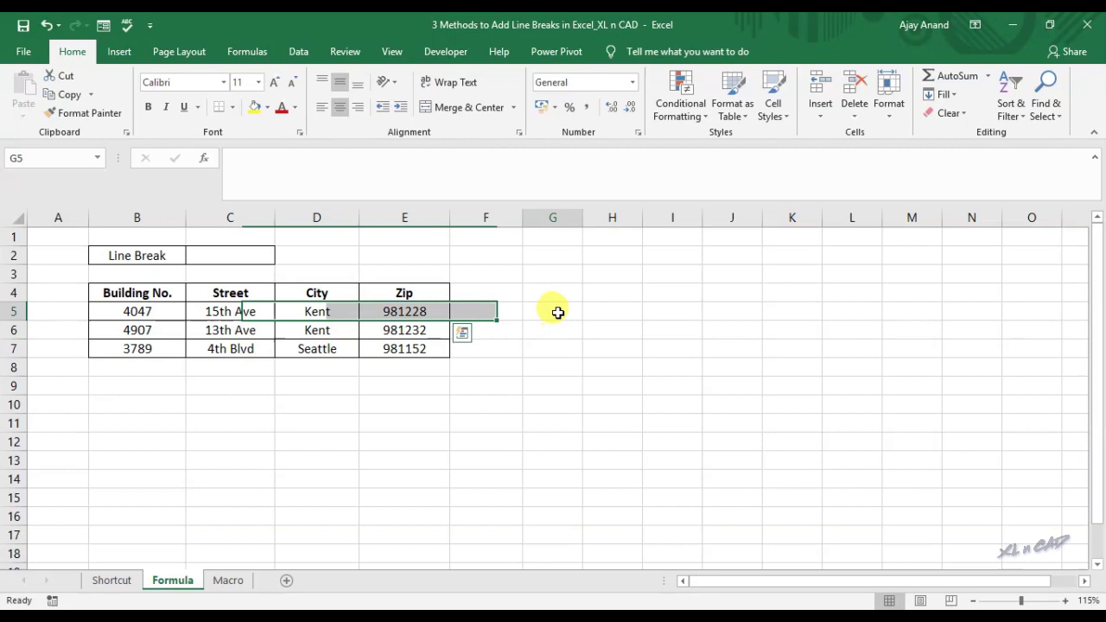
pyautogui.click(294, 166)
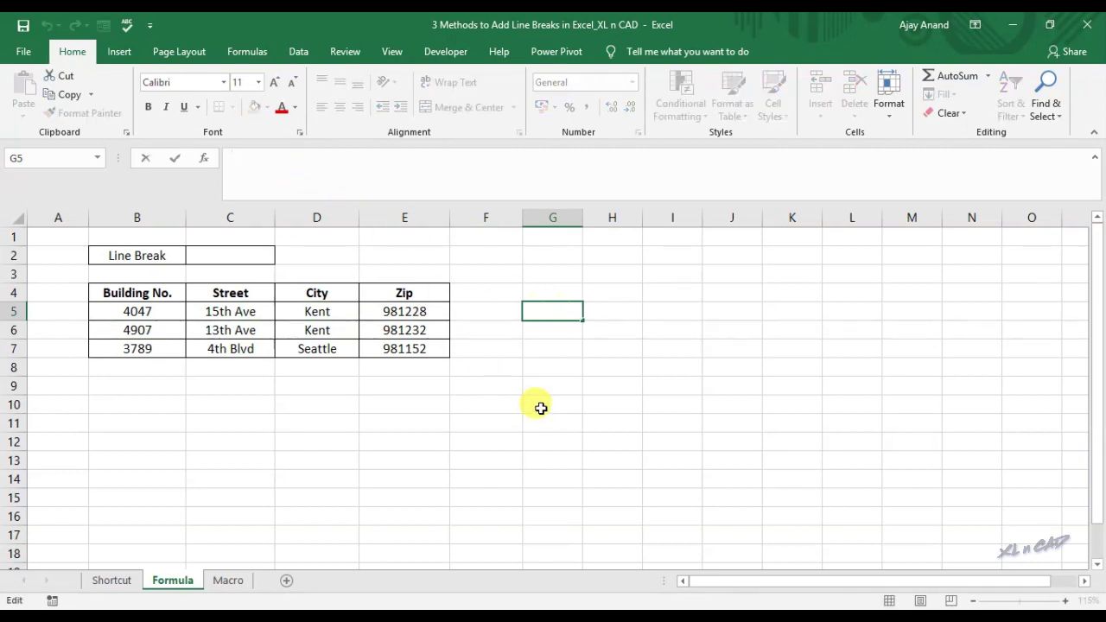
pyautogui.write('=')
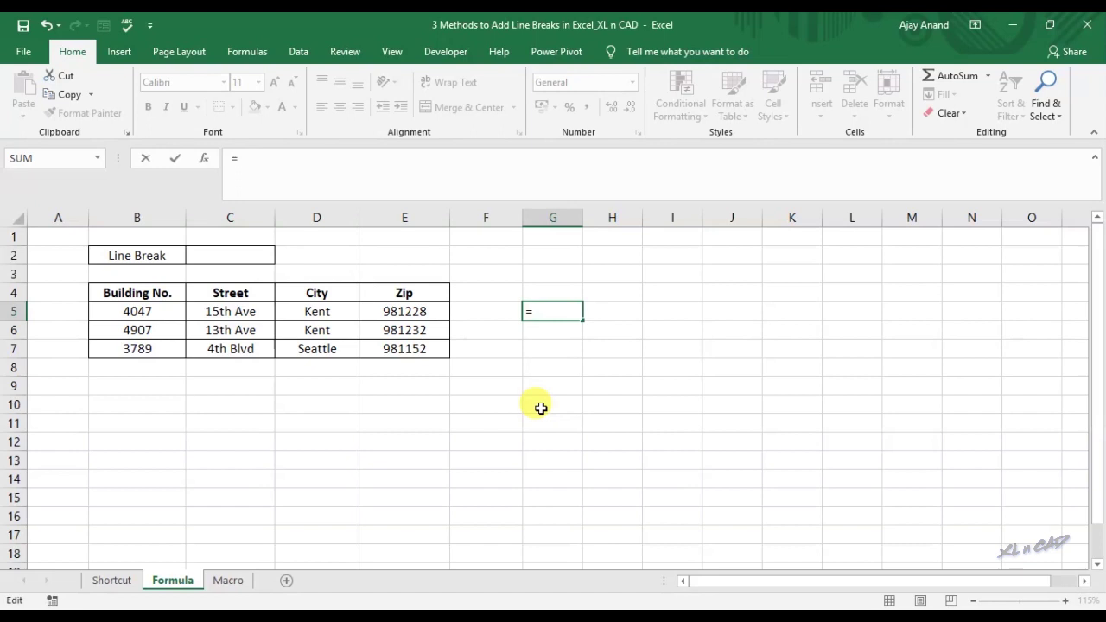
pyautogui.click(172, 311)
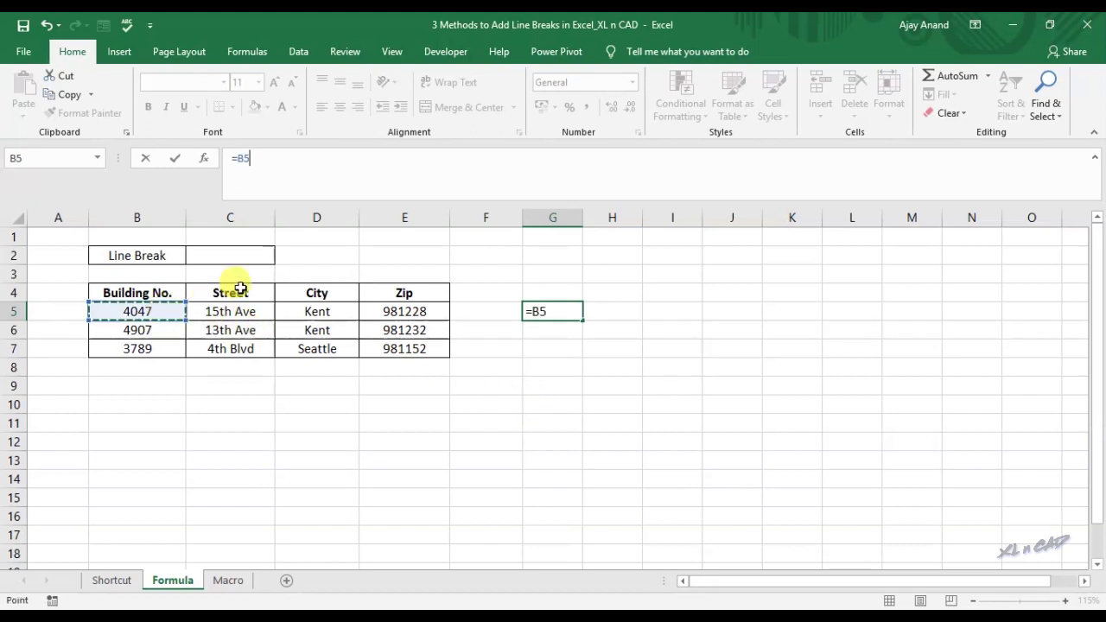
pyautogui.write('&')
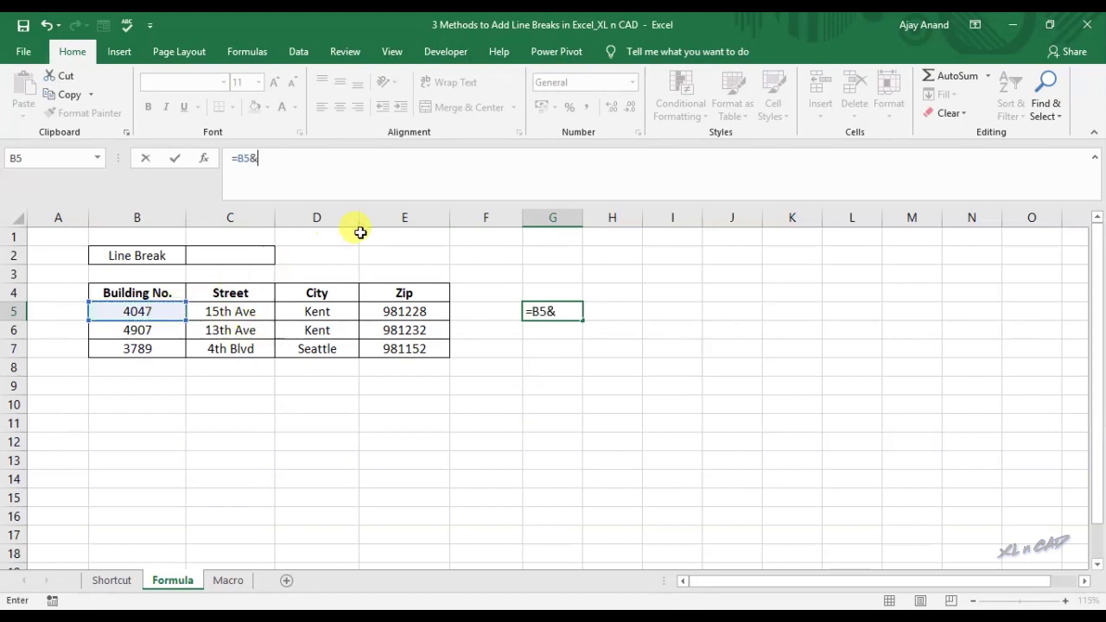
pyautogui.write('Char')
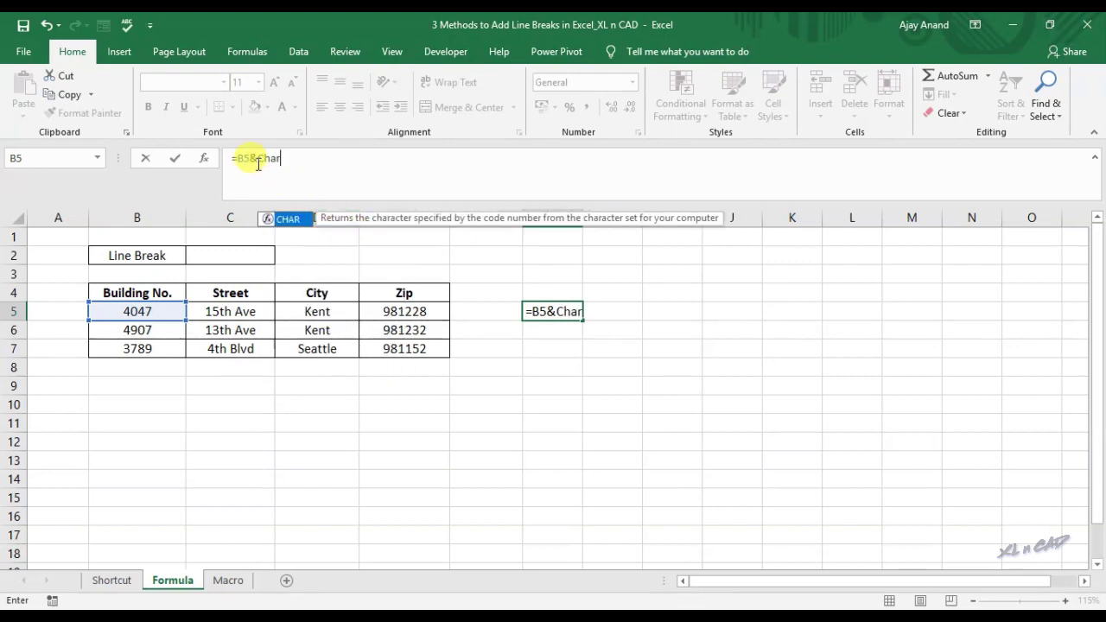
pyautogui.moveTo(345, 217); pyautogui.dragTo(284, 434)
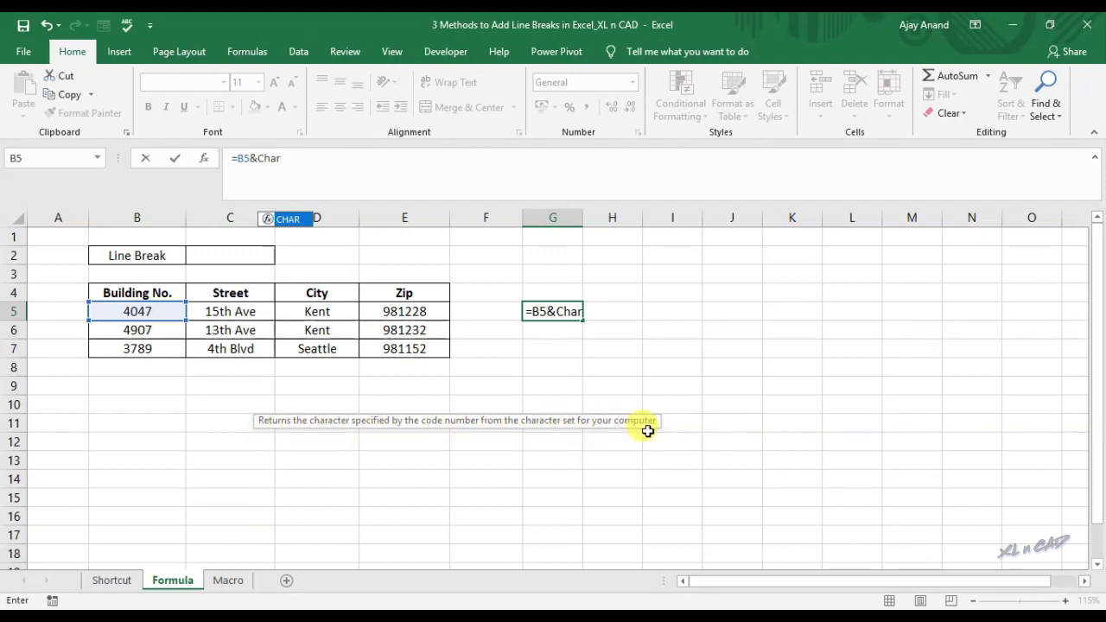
pyautogui.click(302, 159)
pyautogui.write('(10')
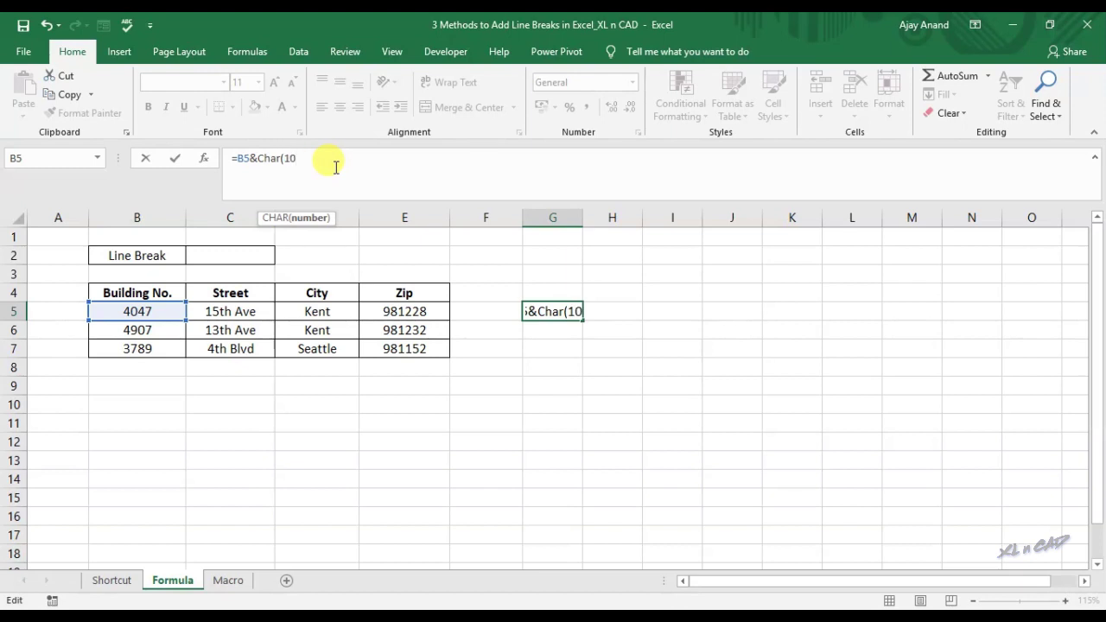
pyautogui.write(')')
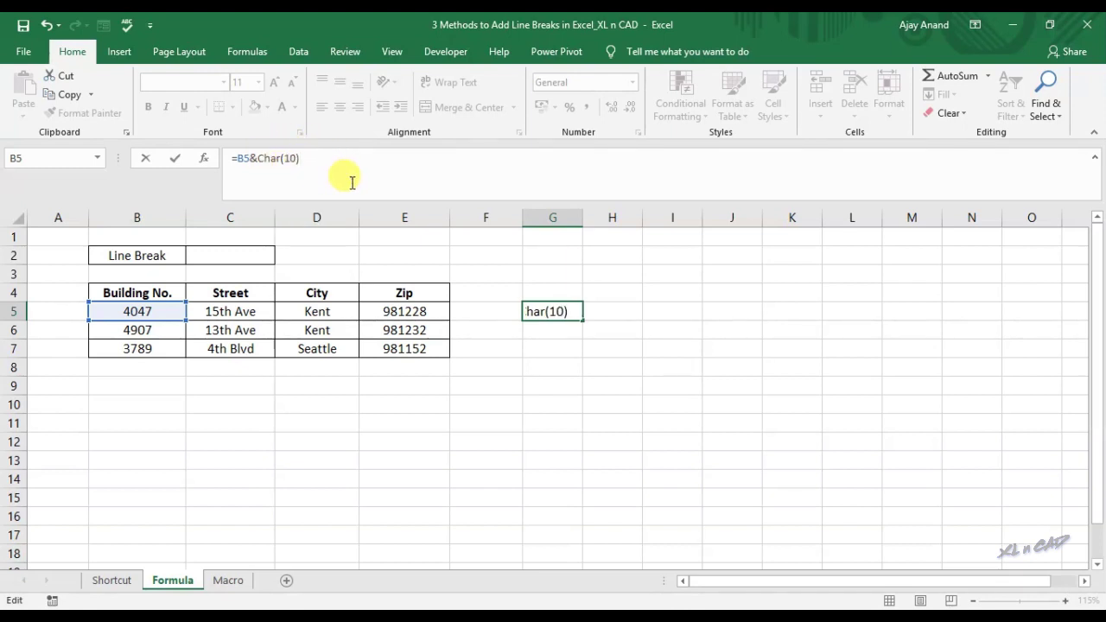
pyautogui.write('&')
pyautogui.click(247, 311)
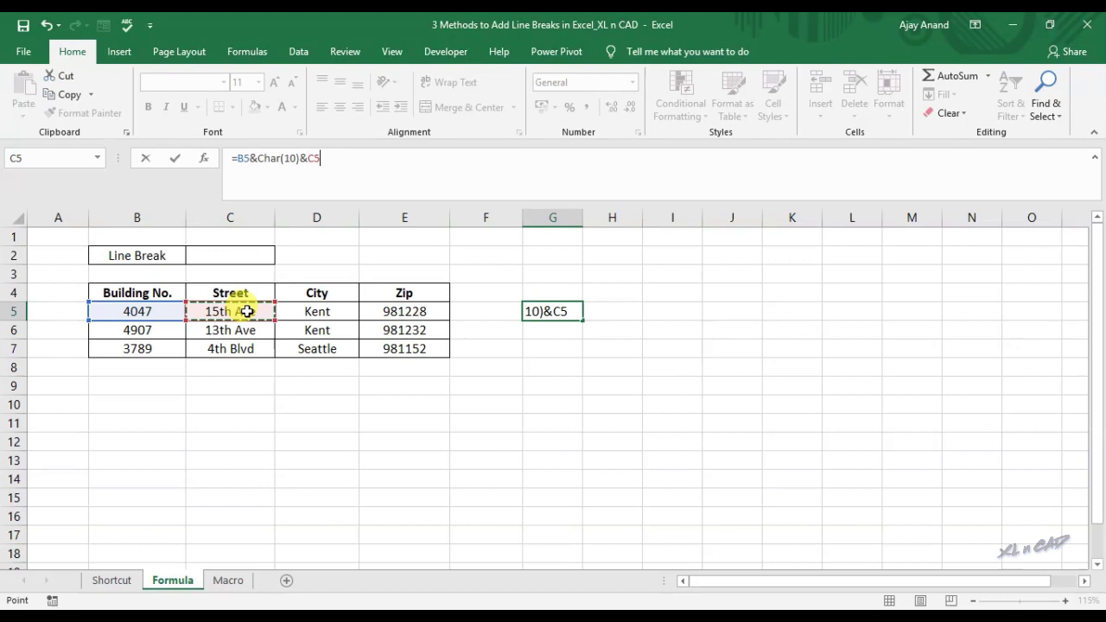
# Commit the G5 formula, apply Wrap Text, widen column G and left-align it
pyautogui.press('Return')
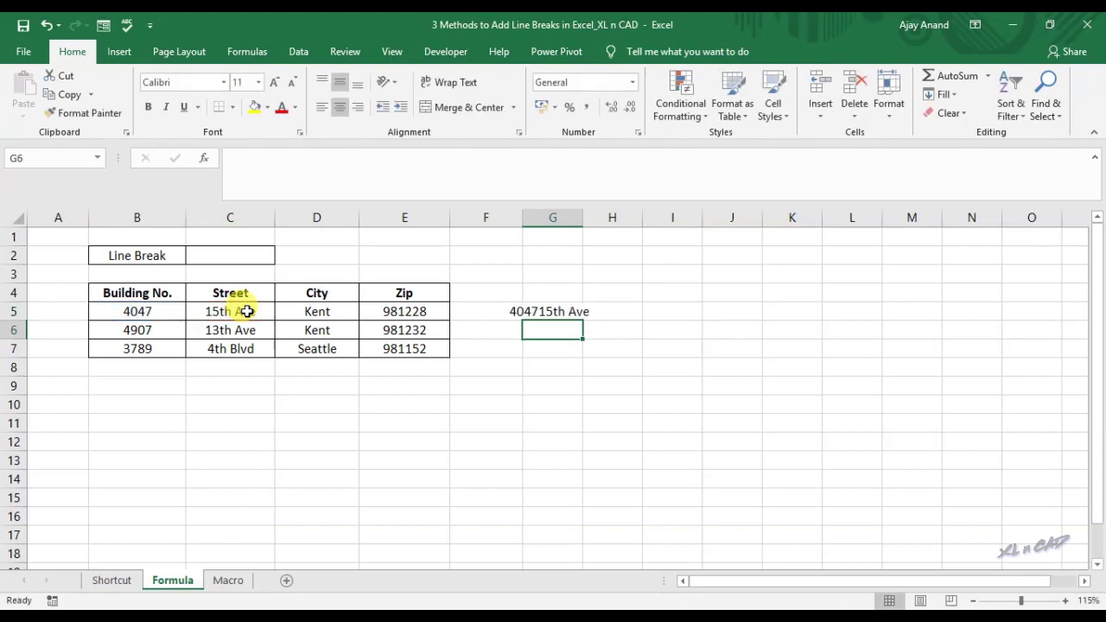
pyautogui.click(541, 316)
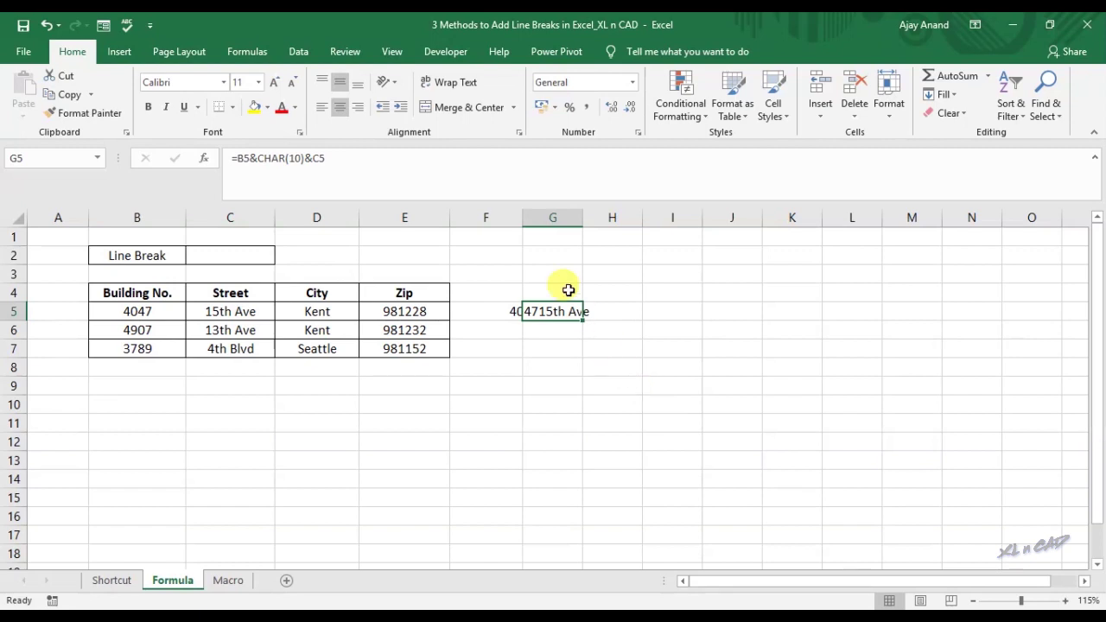
pyautogui.click(465, 90)
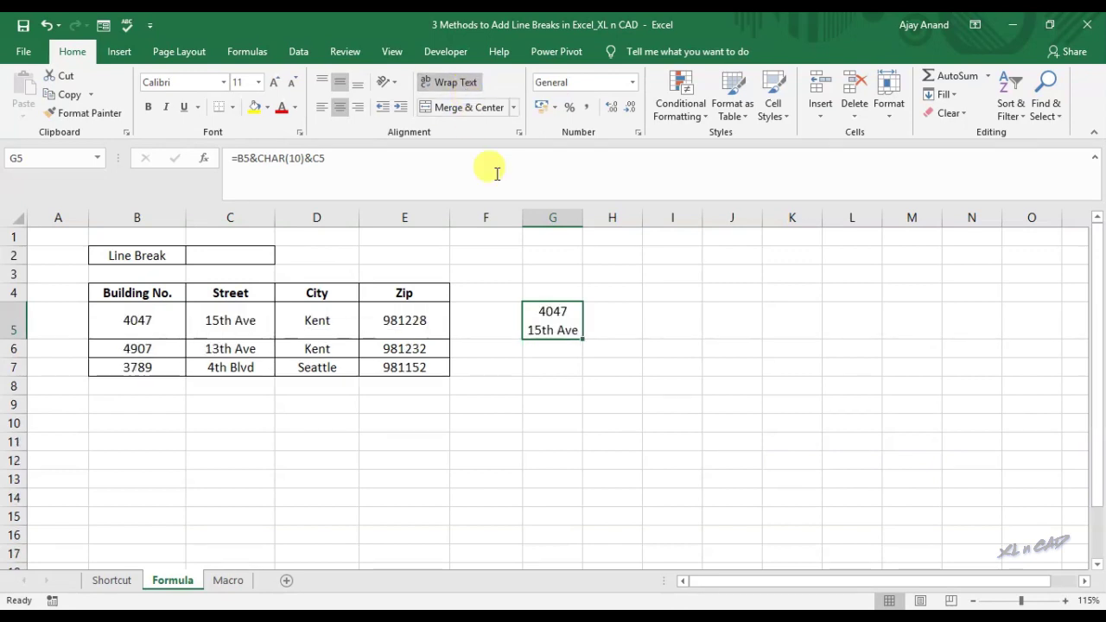
pyautogui.moveTo(582, 217); pyautogui.dragTo(657, 222)
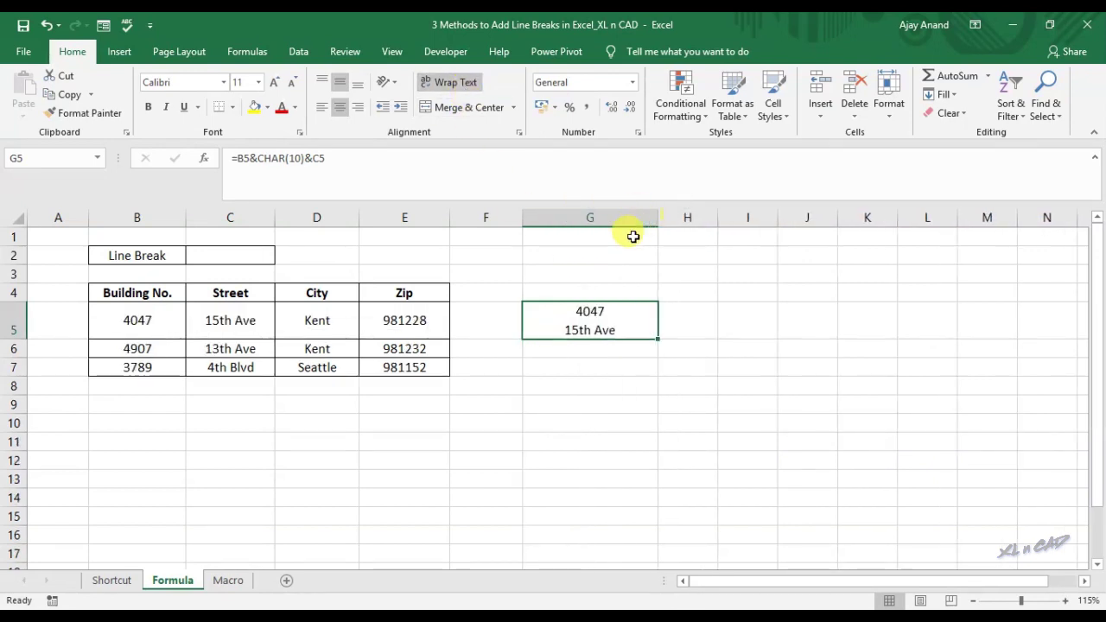
pyautogui.click(321, 106)
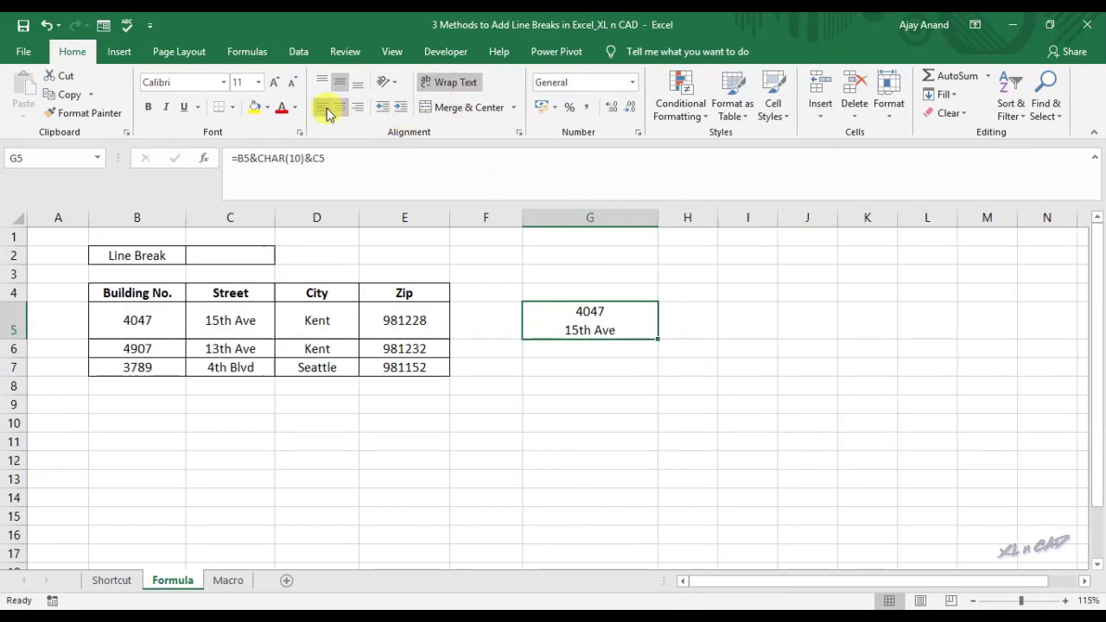
pyautogui.click(594, 380)
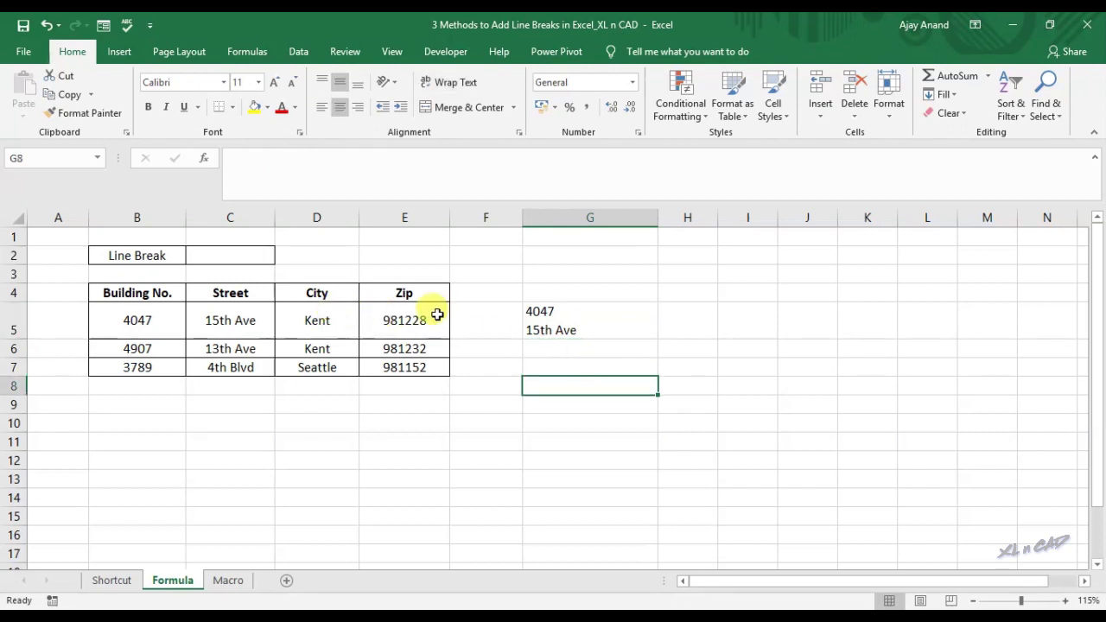
pyautogui.click(358, 316)
pyautogui.moveTo(370, 314); pyautogui.dragTo(411, 333)
# Extend G5 to =B5&CHAR(10)&C5&CHAR(10)&D5&CHAR(10)&E5 and rewrap it to show four lines
pyautogui.click(563, 436)
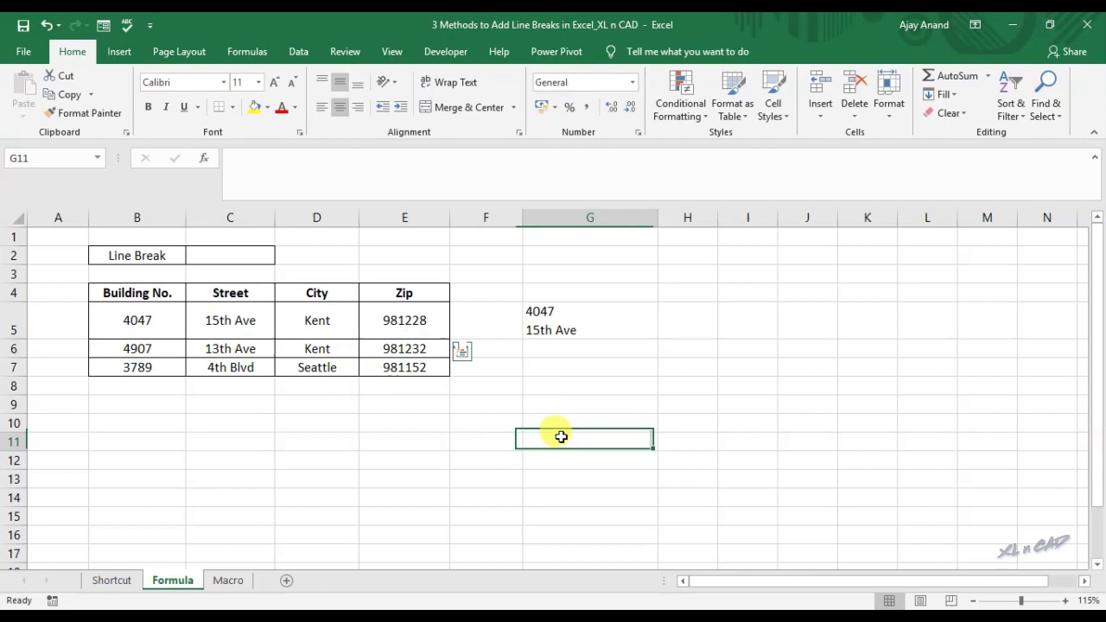
pyautogui.click(556, 323)
pyautogui.click(343, 158)
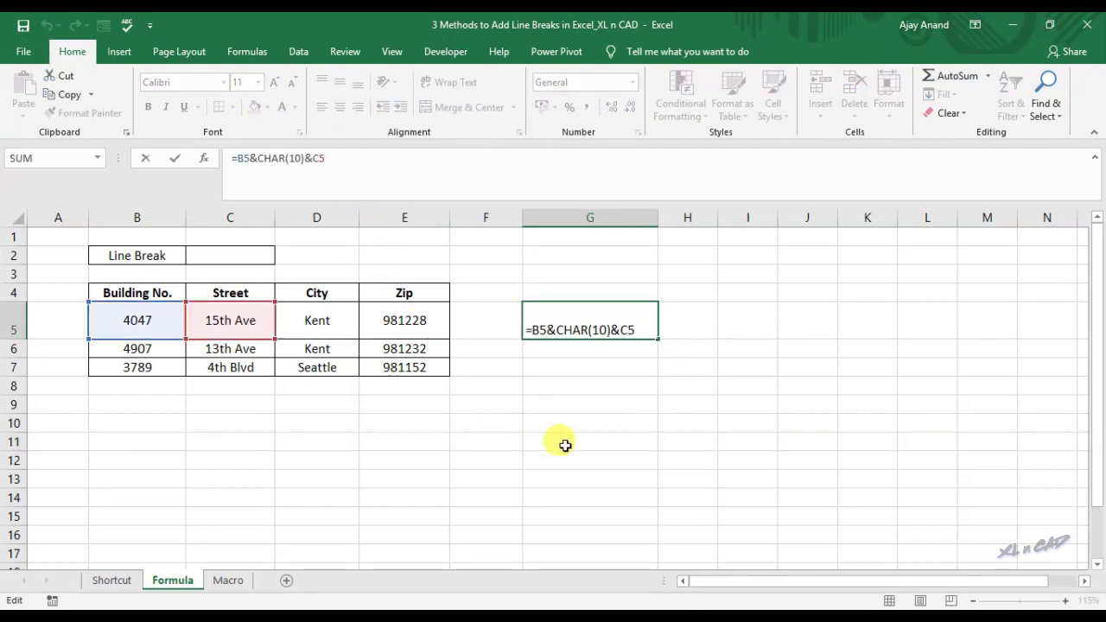
pyautogui.write('&')
pyautogui.write('CHAR')
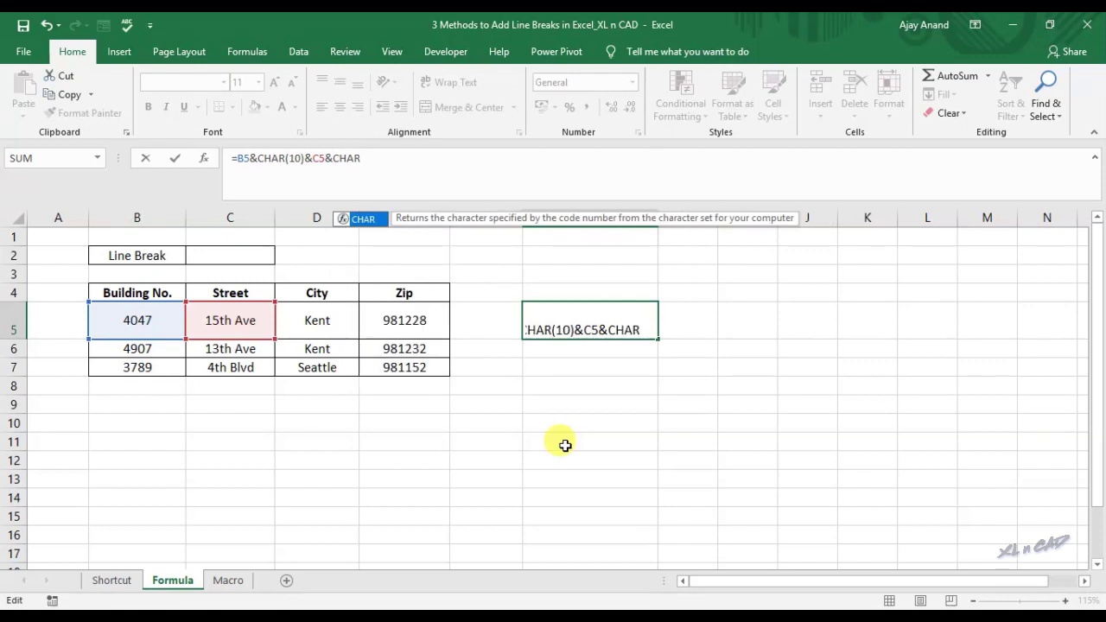
pyautogui.write('(10)&')
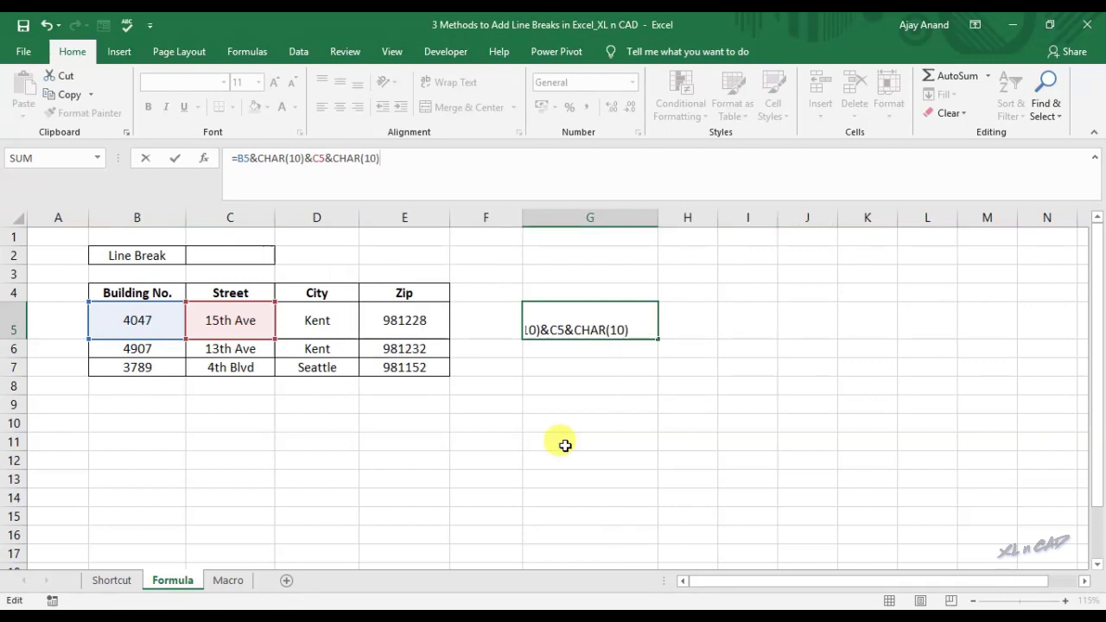
pyautogui.click(317, 321)
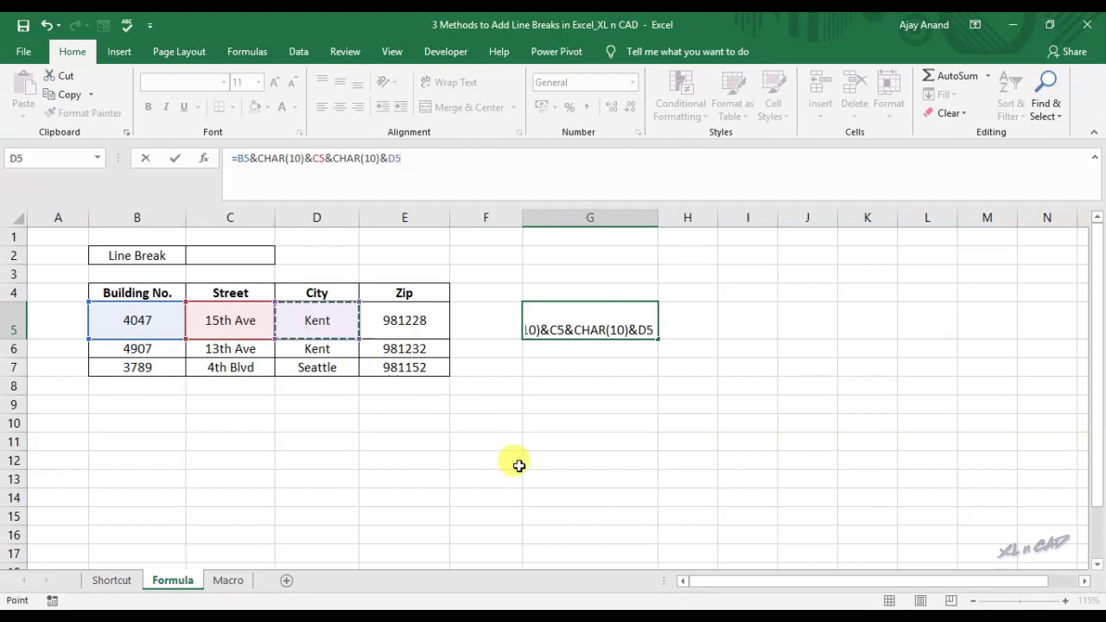
pyautogui.write('&CHAR')
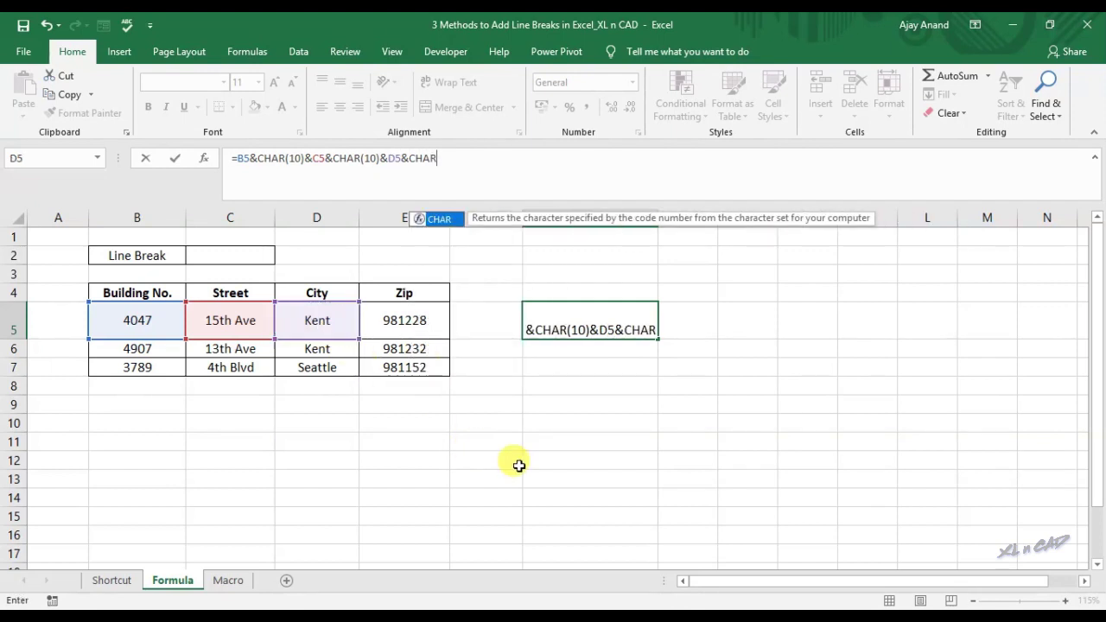
pyautogui.write('(10)&')
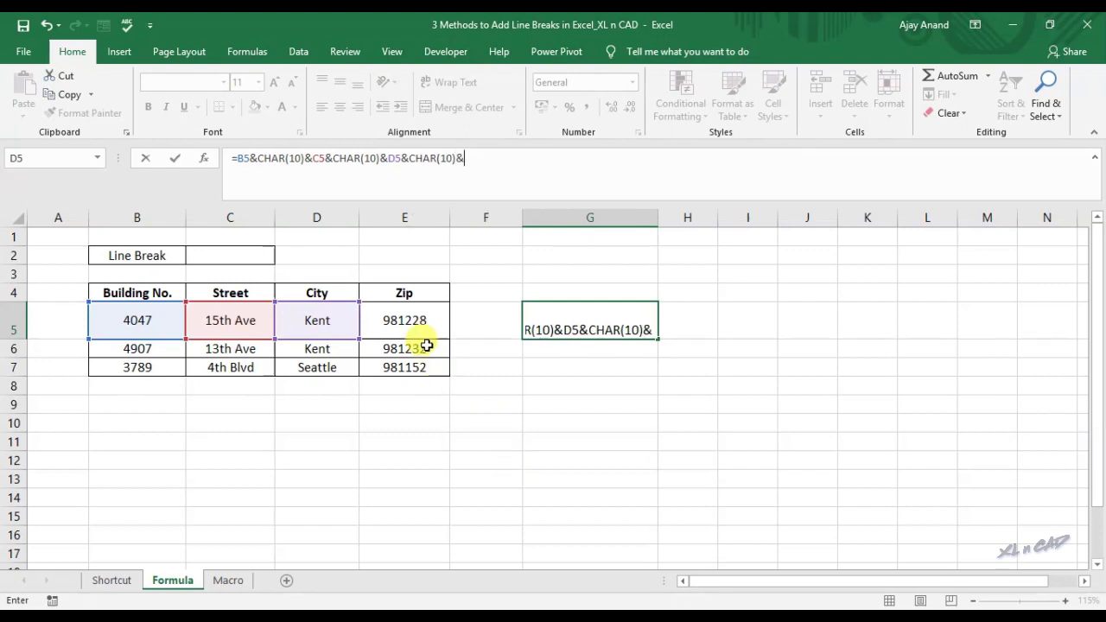
pyautogui.click(413, 320)
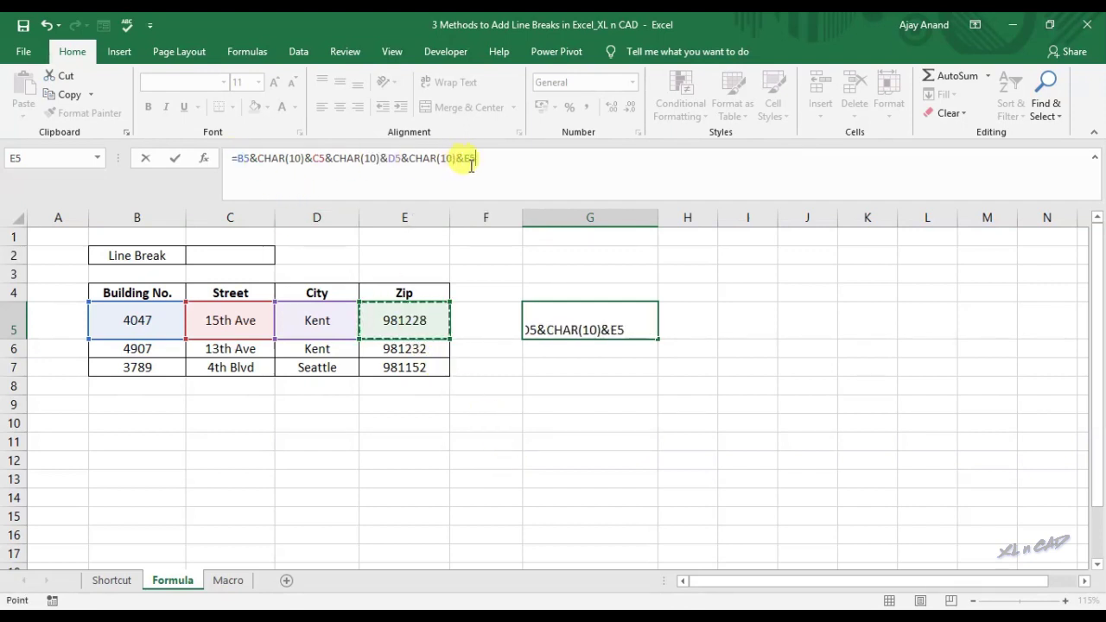
pyautogui.press('Return')
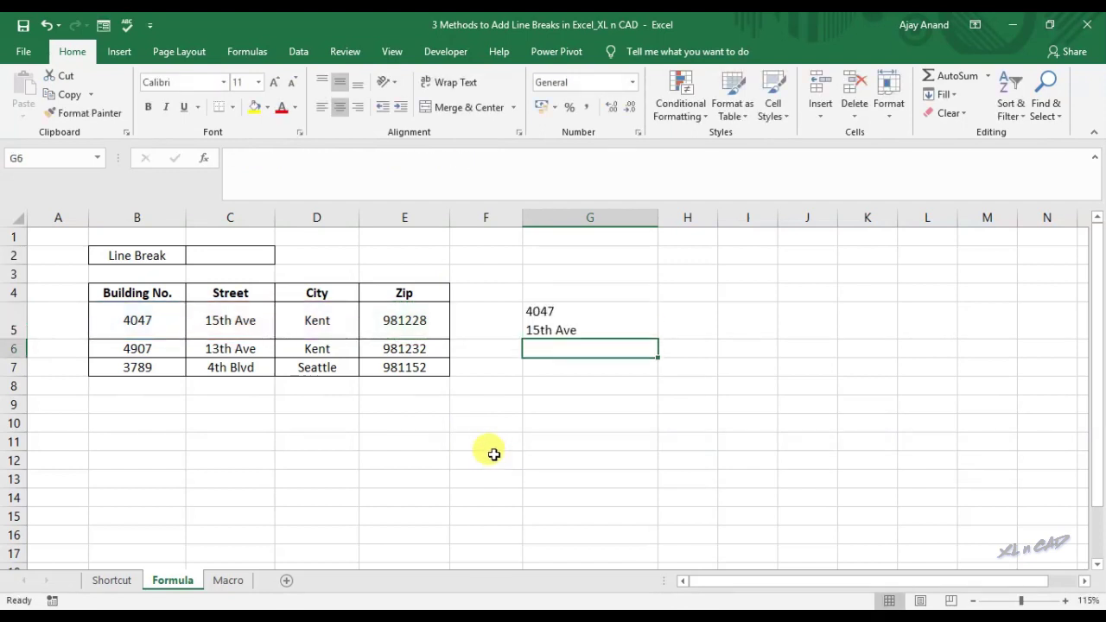
pyautogui.click(548, 322)
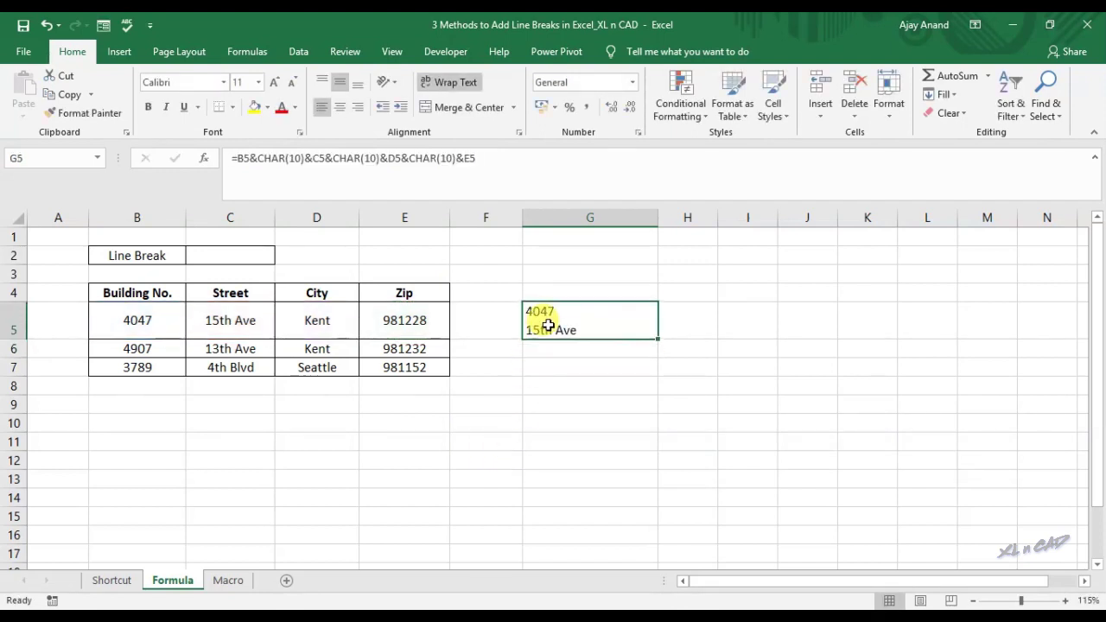
pyautogui.click(451, 82)
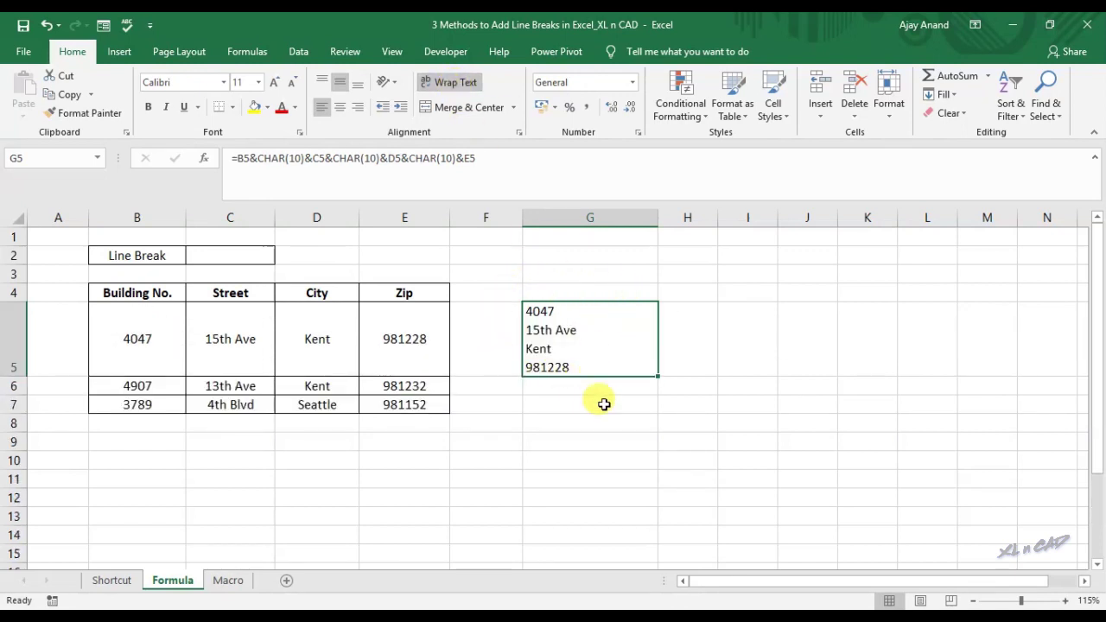
pyautogui.moveTo(145, 385); pyautogui.dragTo(427, 408)
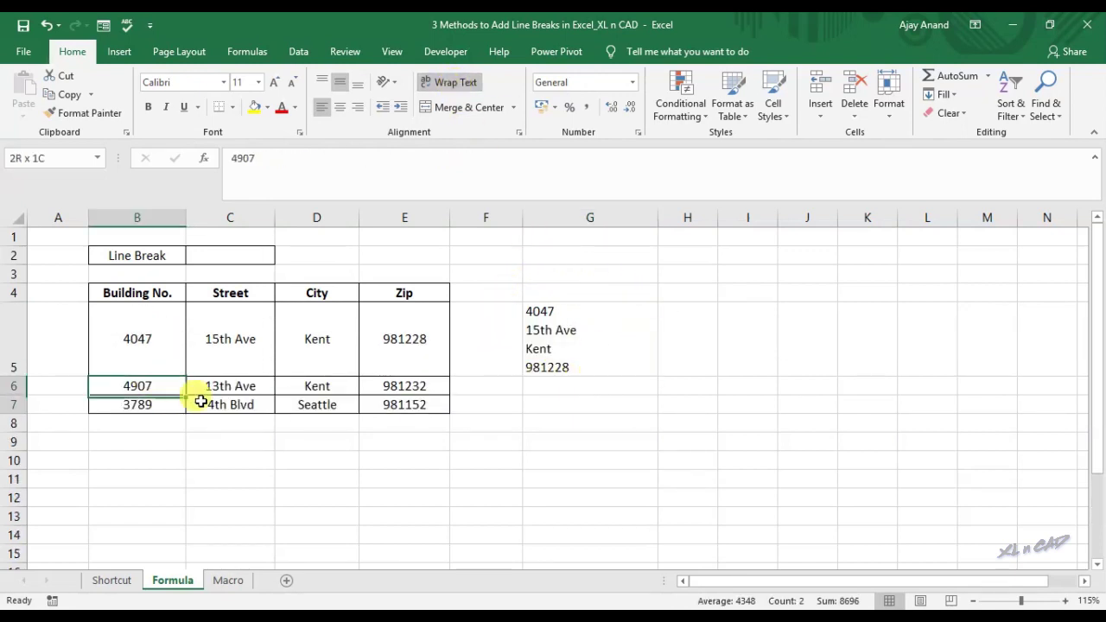
# Fill G5's line-break formula down to G6 and G7
pyautogui.click(557, 392)
pyautogui.click(613, 357)
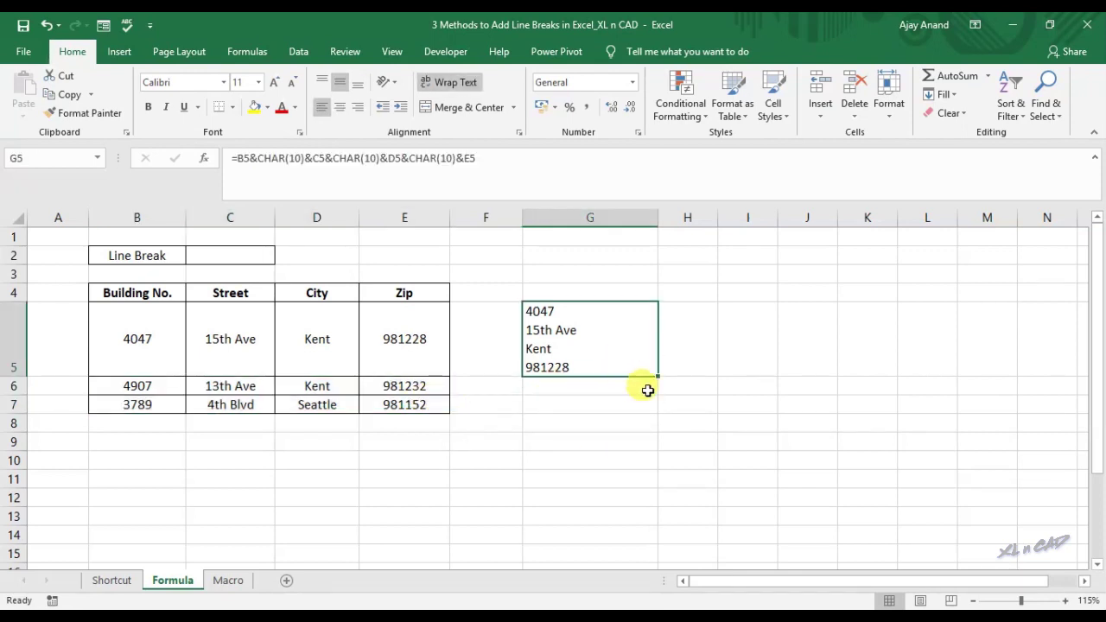
pyautogui.moveTo(659, 378); pyautogui.dragTo(657, 409)
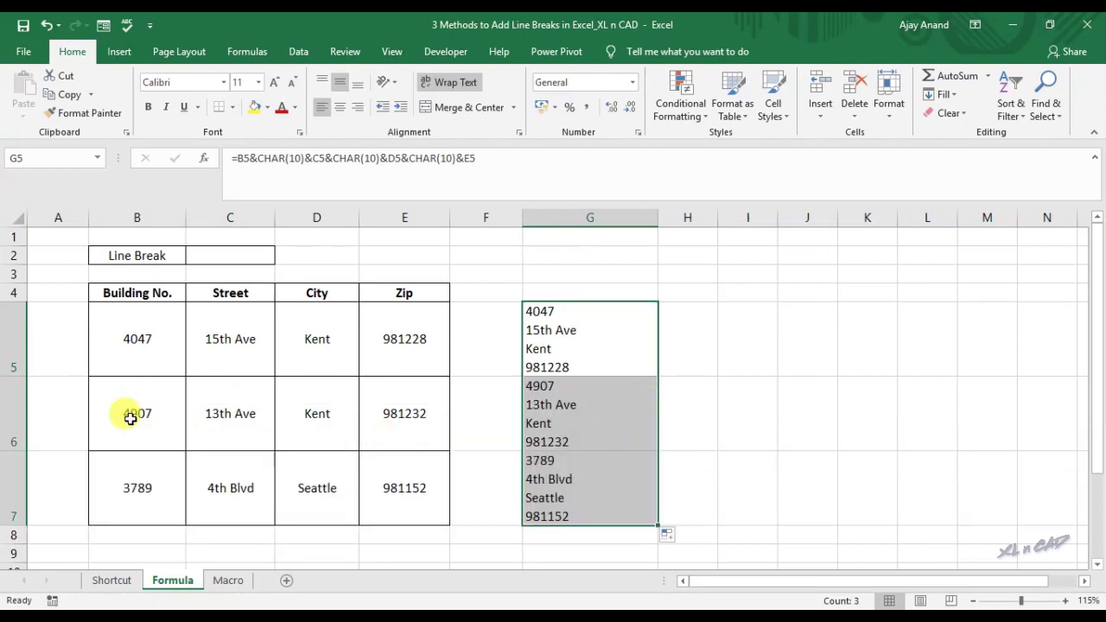
# Compare G6 and G7 with their rows and inspect the CHAR(10) part of G7's formula
pyautogui.moveTo(129, 415); pyautogui.dragTo(406, 417)
pyautogui.click(580, 424)
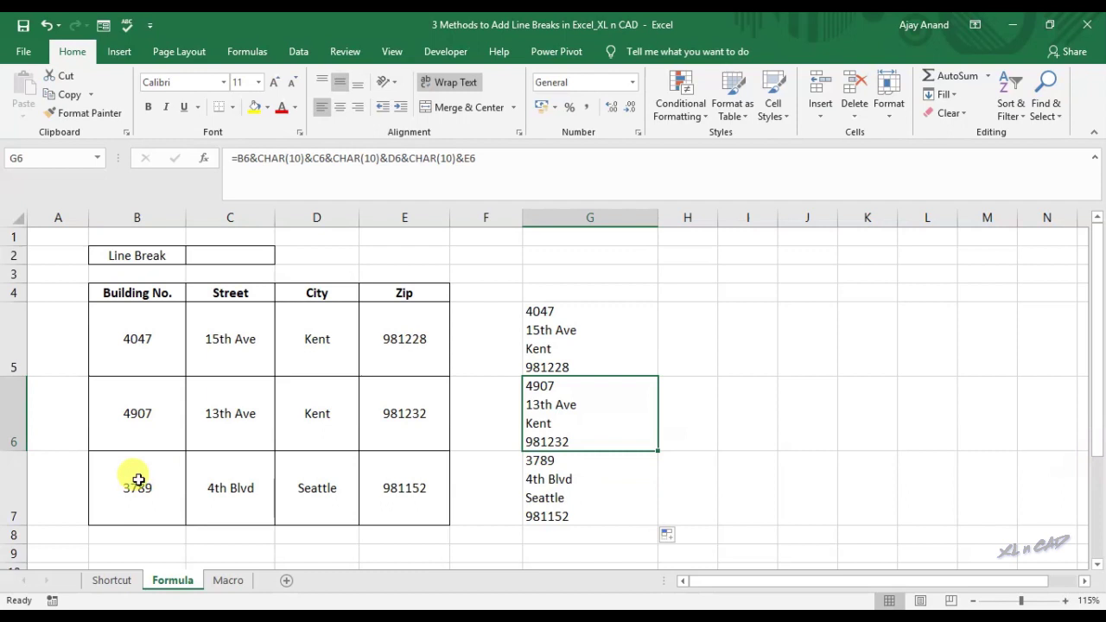
pyautogui.moveTo(140, 484); pyautogui.dragTo(387, 480)
pyautogui.click(562, 481)
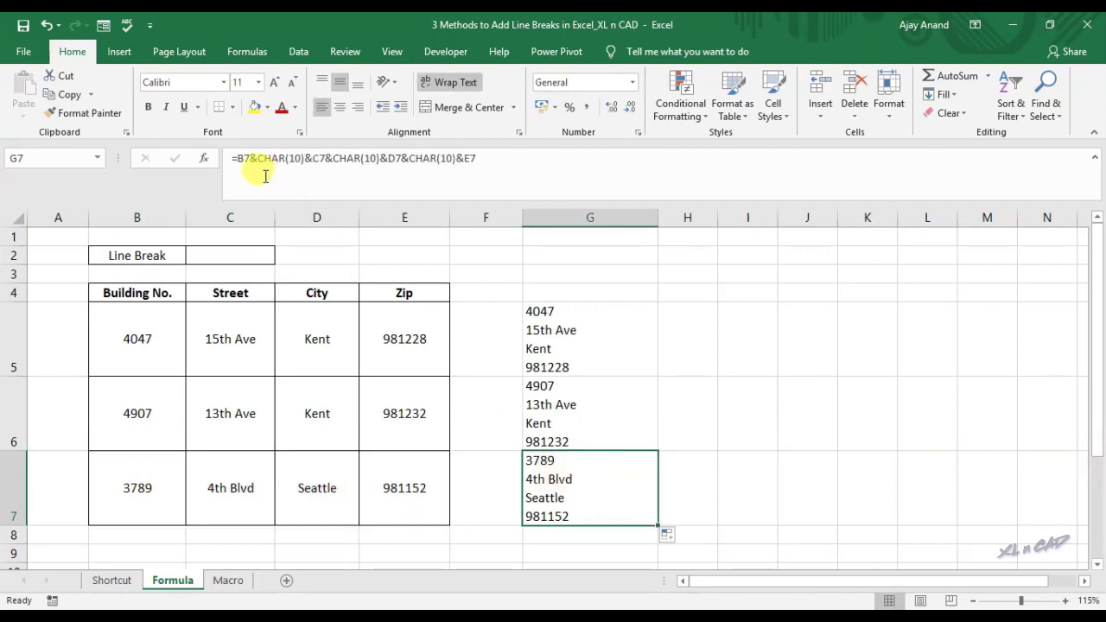
pyautogui.moveTo(234, 160)
pyautogui.mouseDown()
pyautogui.moveTo(427, 171)
pyautogui.moveTo(490, 207)
pyautogui.mouseUp()
pyautogui.press('Escape')
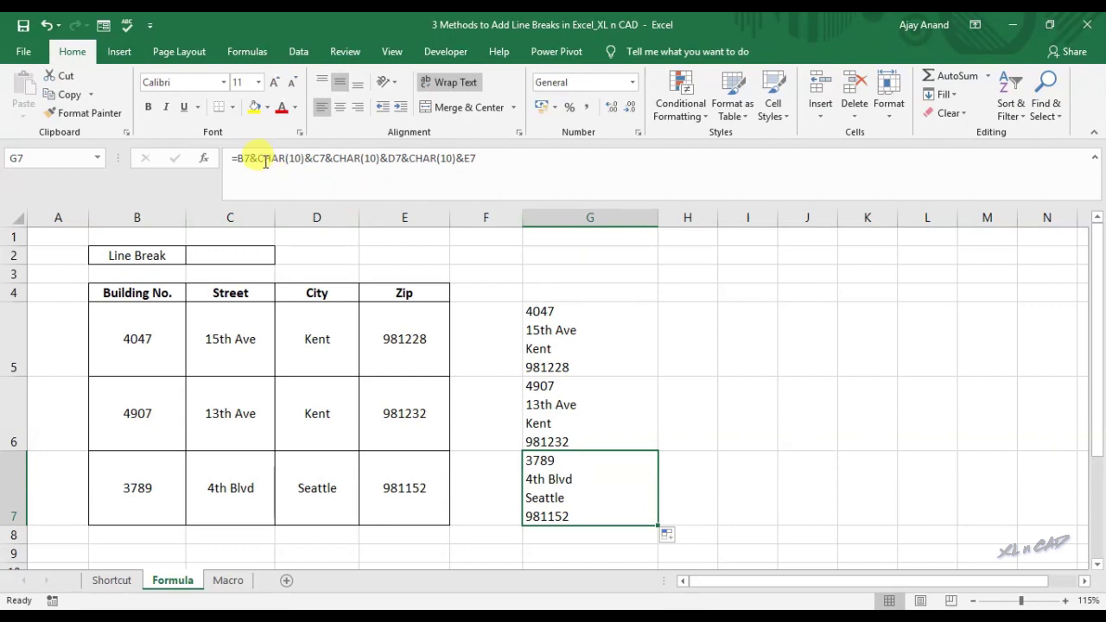
pyautogui.moveTo(257, 158); pyautogui.dragTo(307, 160)
pyautogui.press('Escape')
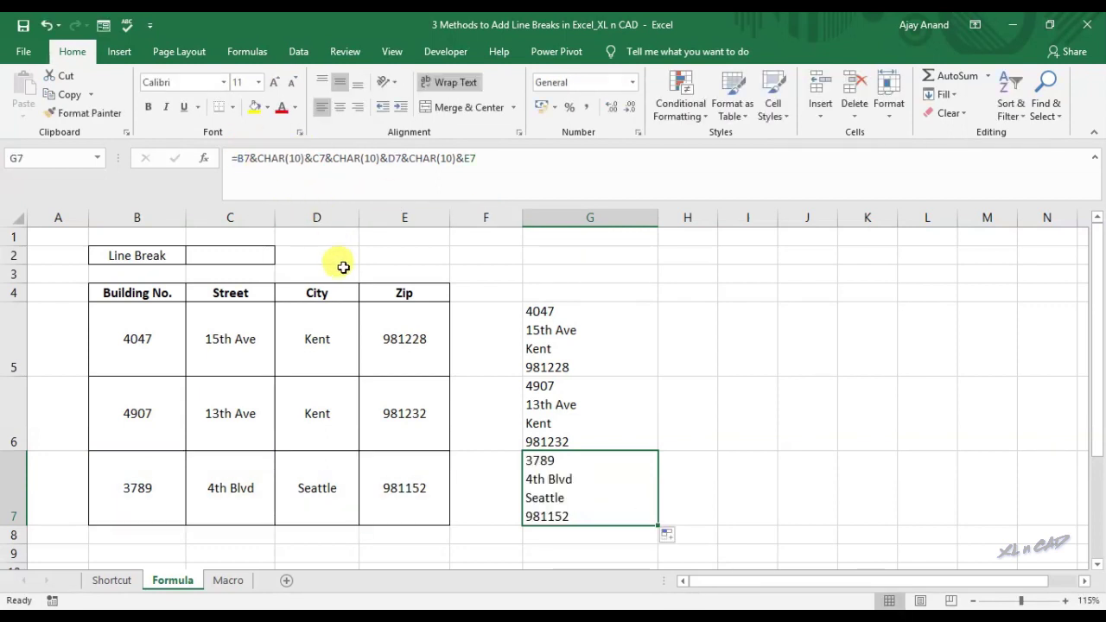
# Enter =CHAR(10) in C2 beside the Line Break label
pyautogui.click(234, 255)
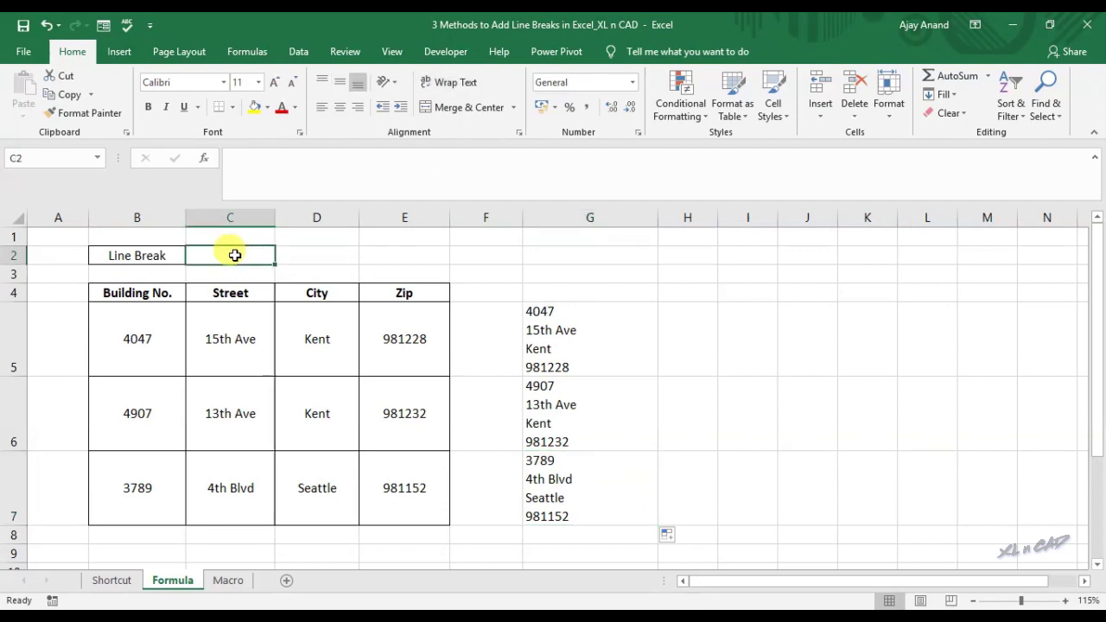
pyautogui.write('=')
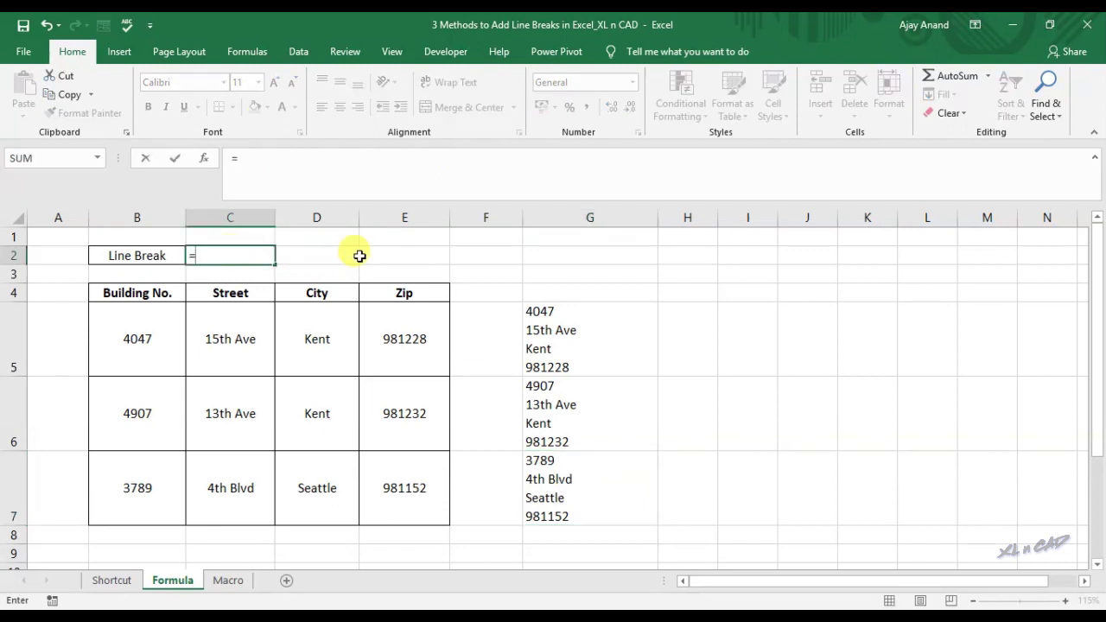
pyautogui.write('CHAR(10')
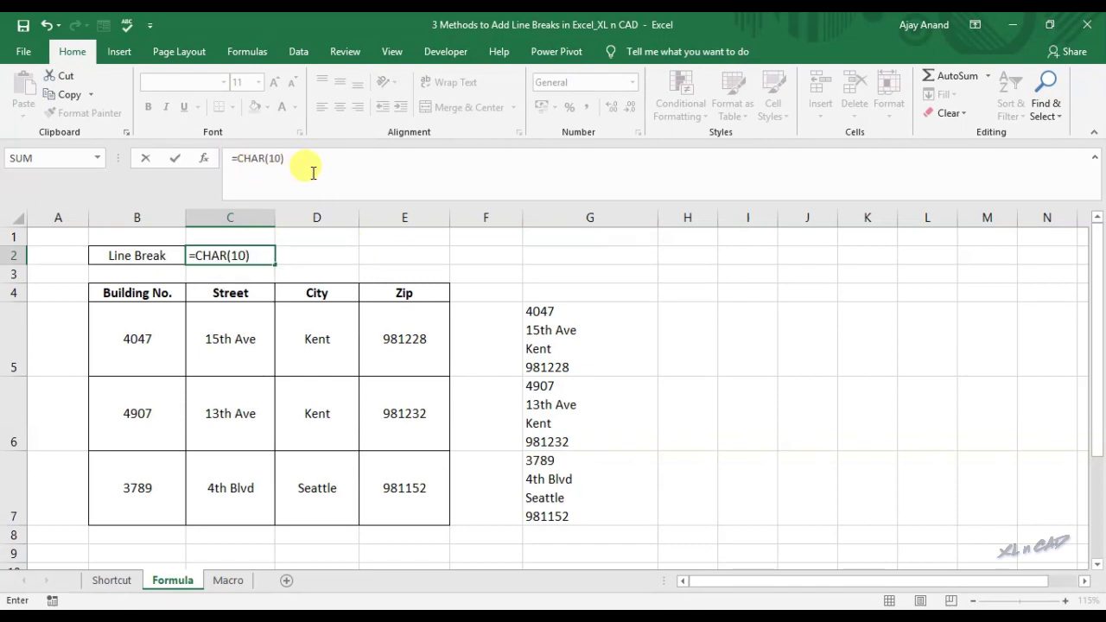
pyautogui.press('Return')
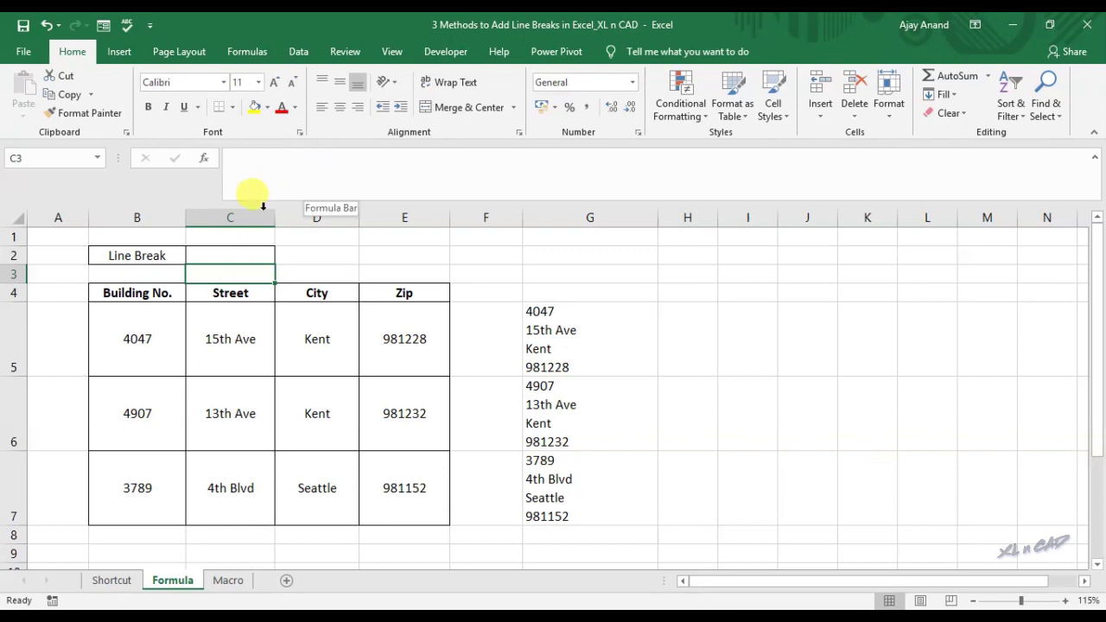
# Name cell C2 'LB' and verify it via the Name Box list
pyautogui.click(229, 249)
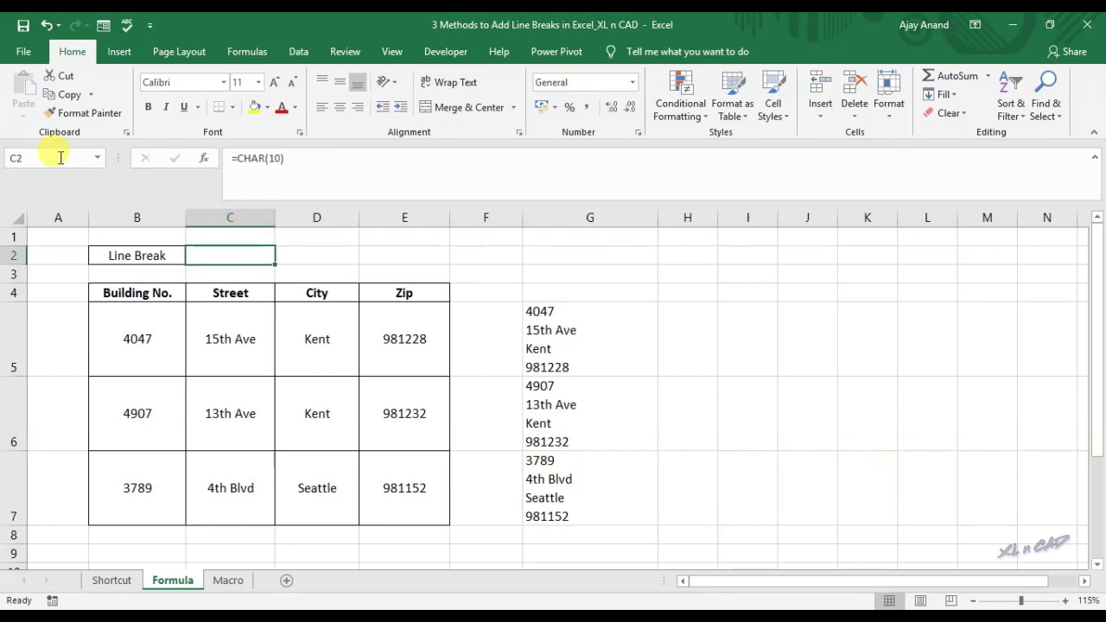
pyautogui.click(61, 157)
pyautogui.write('L')
pyautogui.write('B')
pyautogui.press('Return')
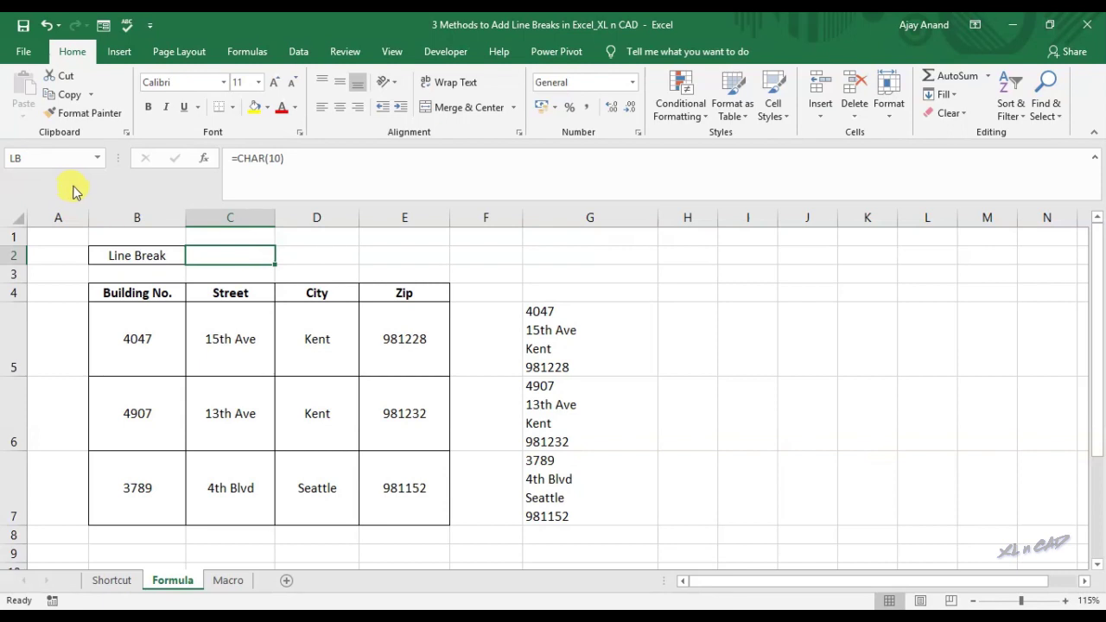
pyautogui.click(741, 317)
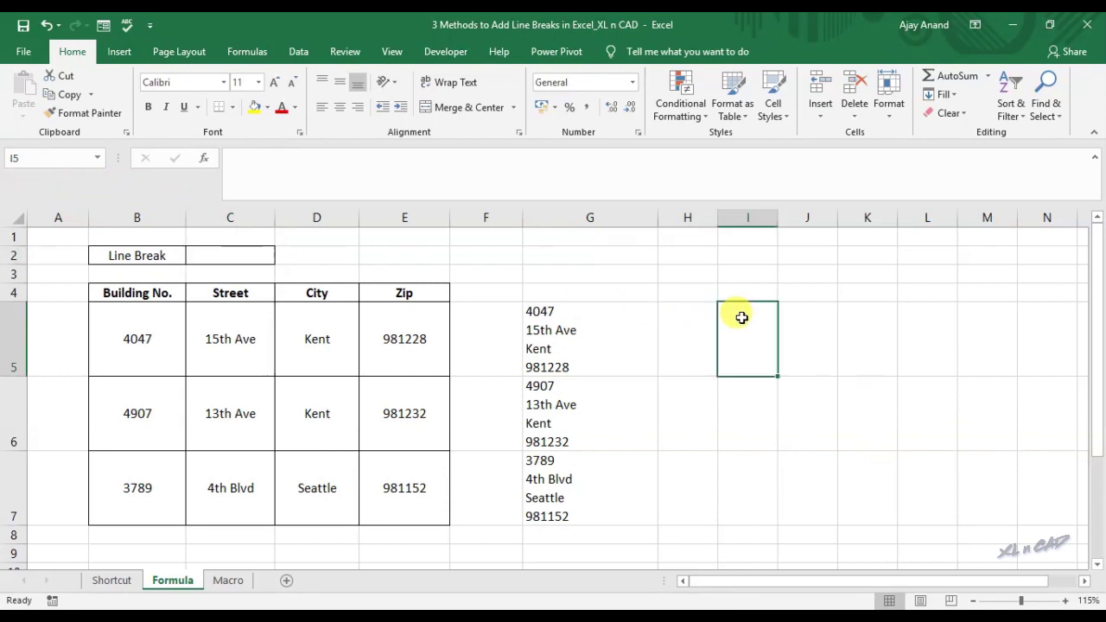
pyautogui.click(97, 158)
pyautogui.click(48, 177)
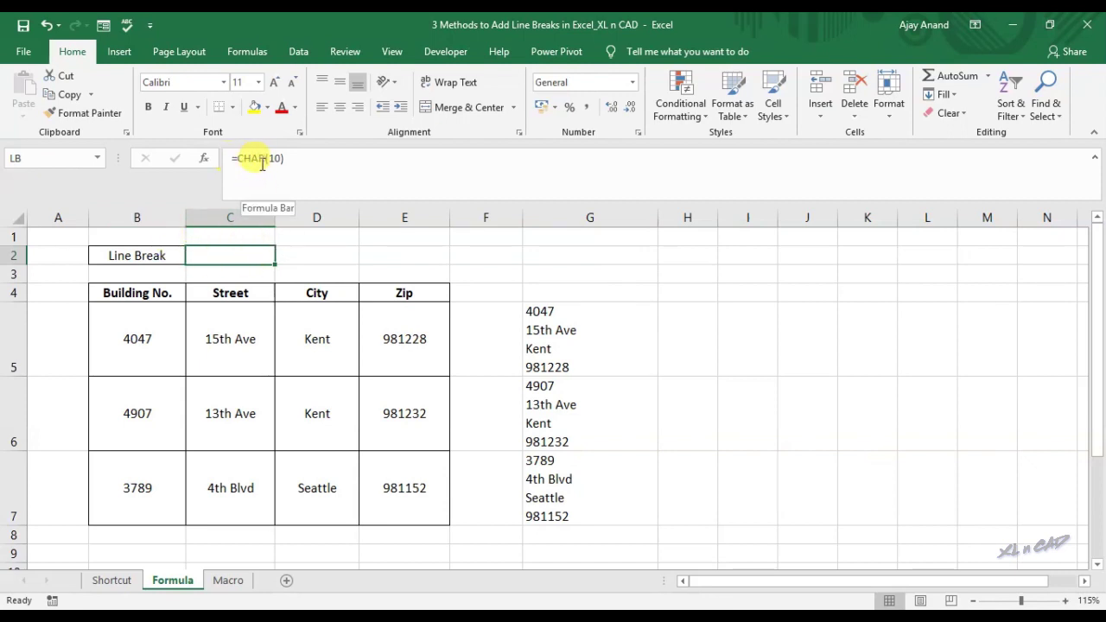
pyautogui.click(727, 460)
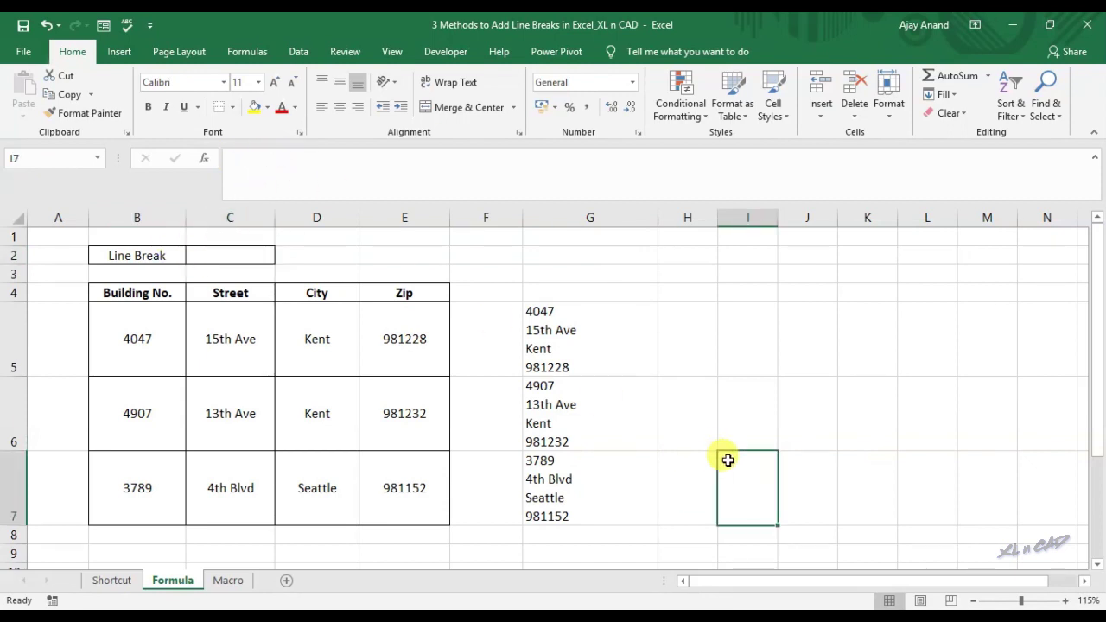
# Build =B5&LB&C5&LB&D5&LB&E5 in I5, referencing each address cell
pyautogui.click(736, 338)
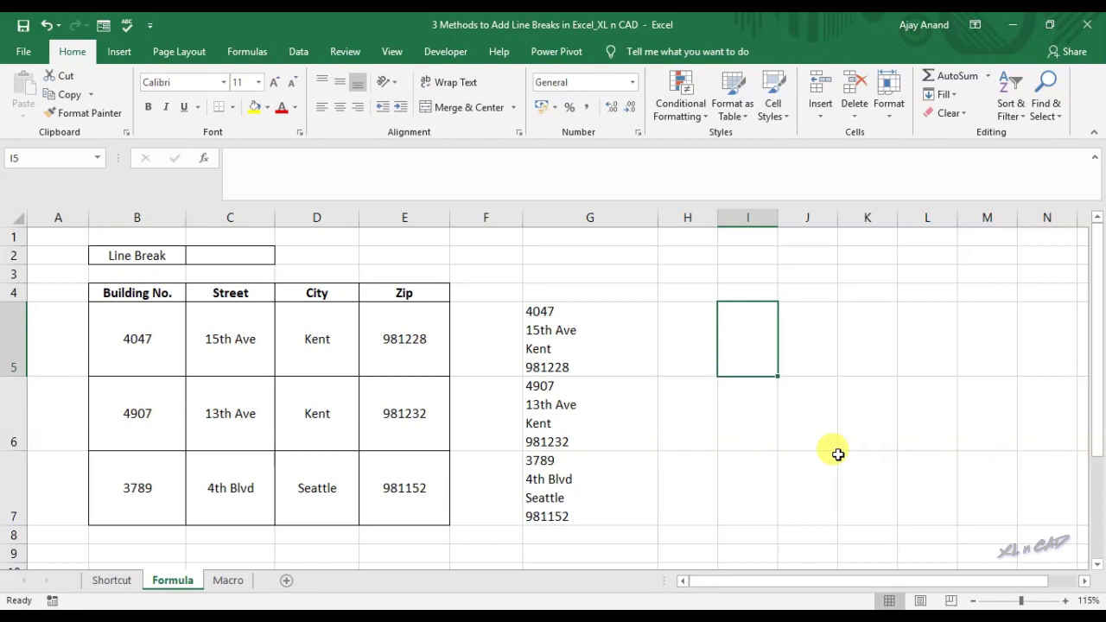
pyautogui.write('=')
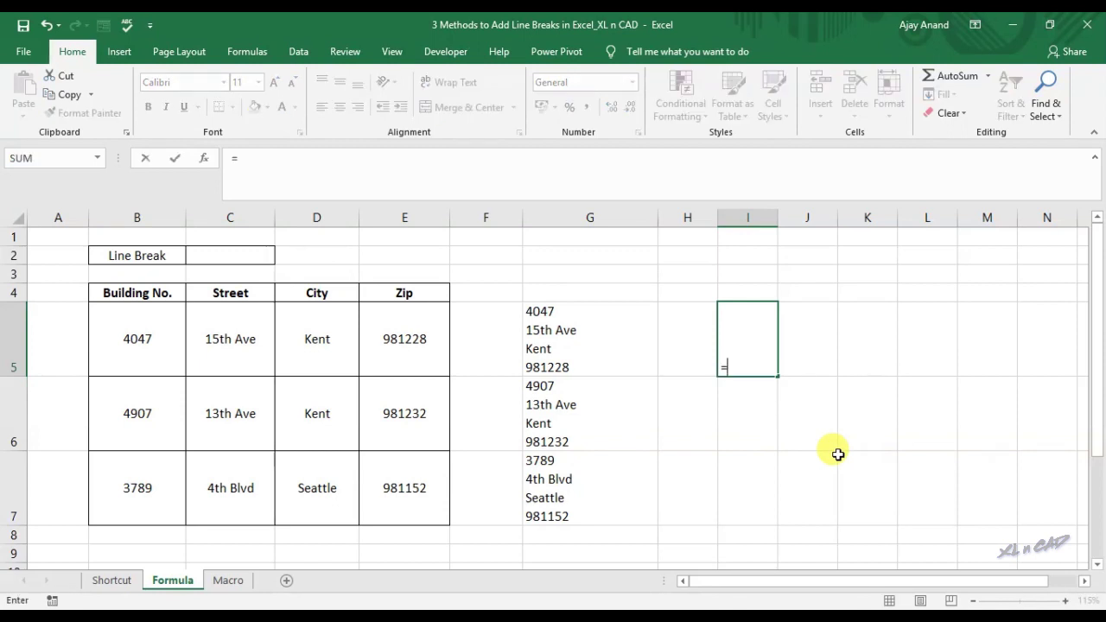
pyautogui.click(143, 331)
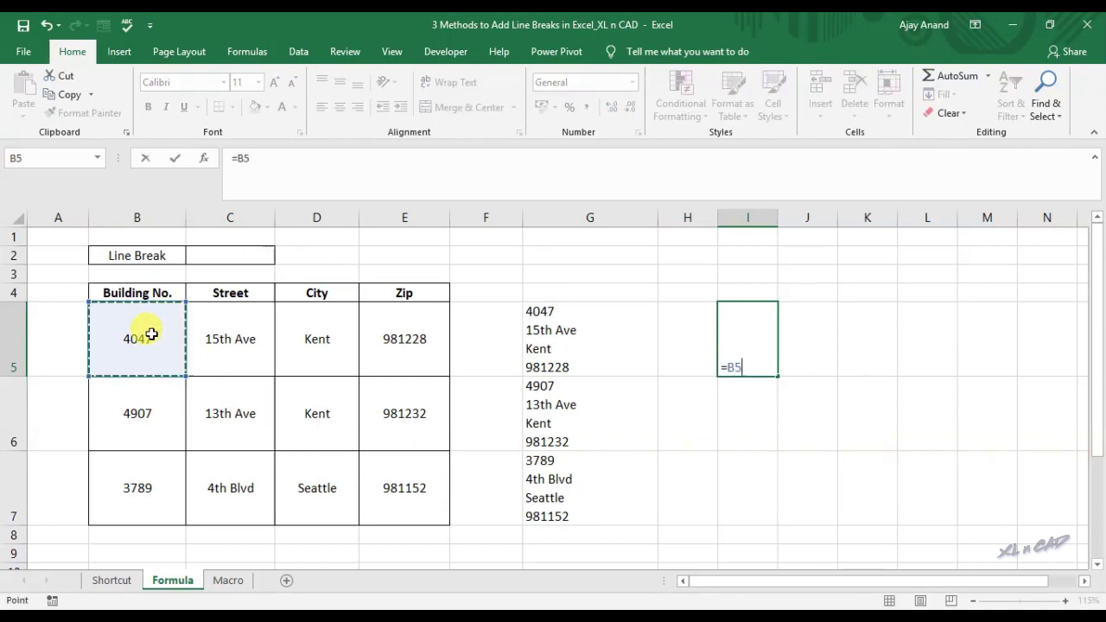
pyautogui.write('&')
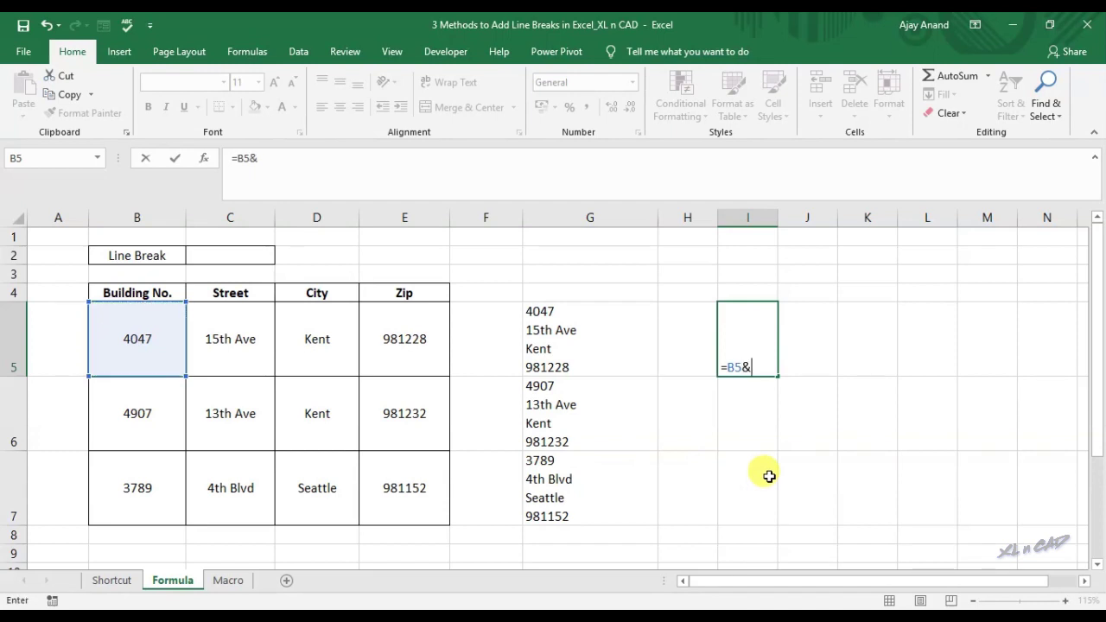
pyautogui.write('L')
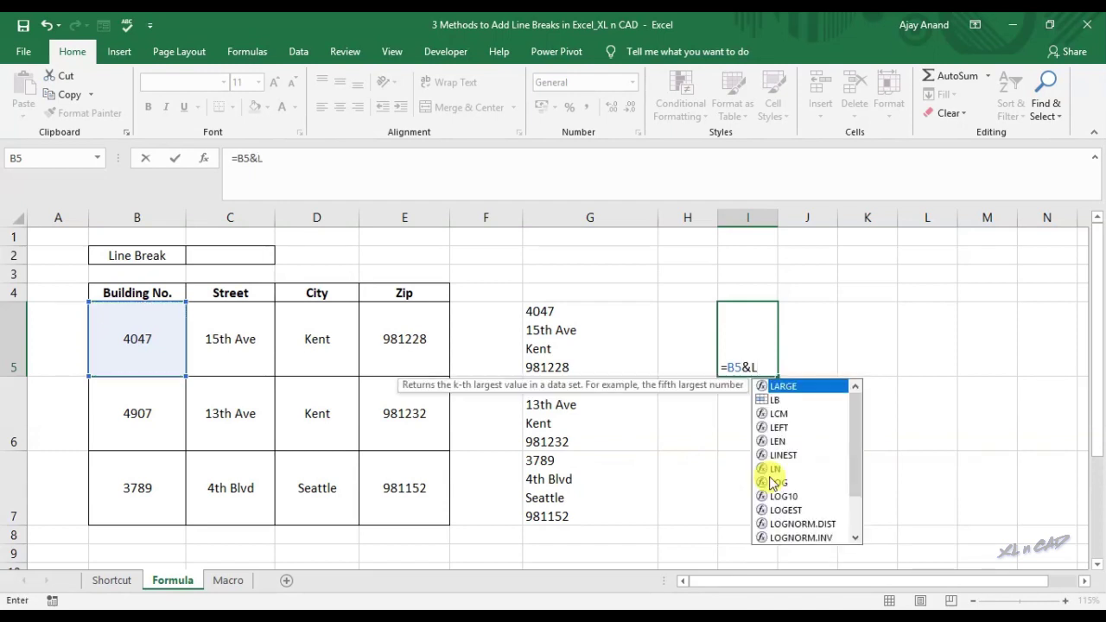
pyautogui.write('B')
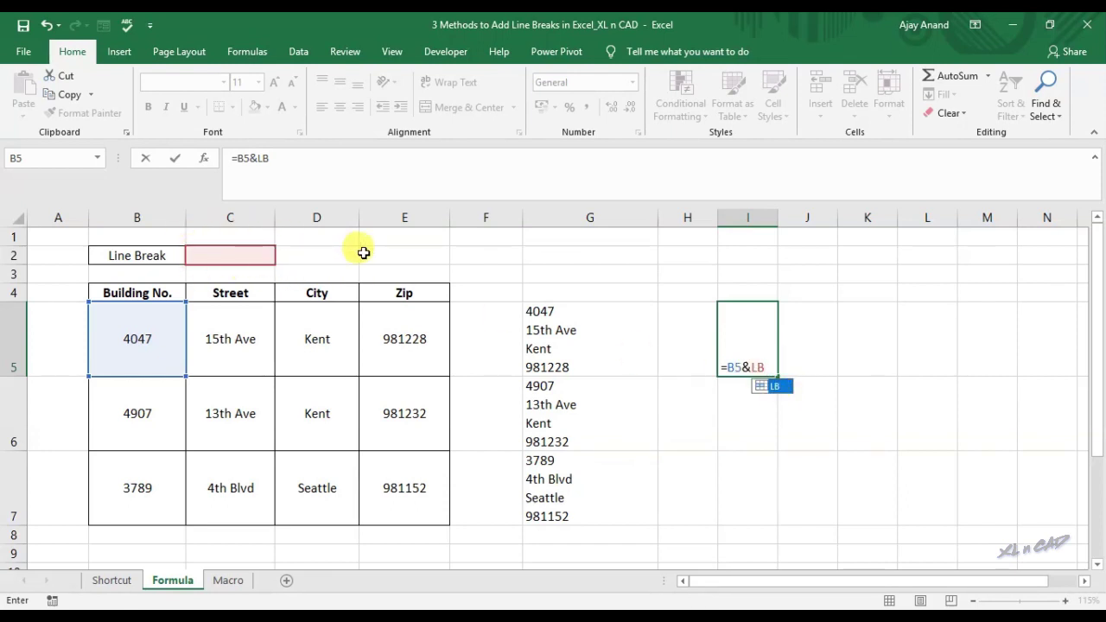
pyautogui.write('&')
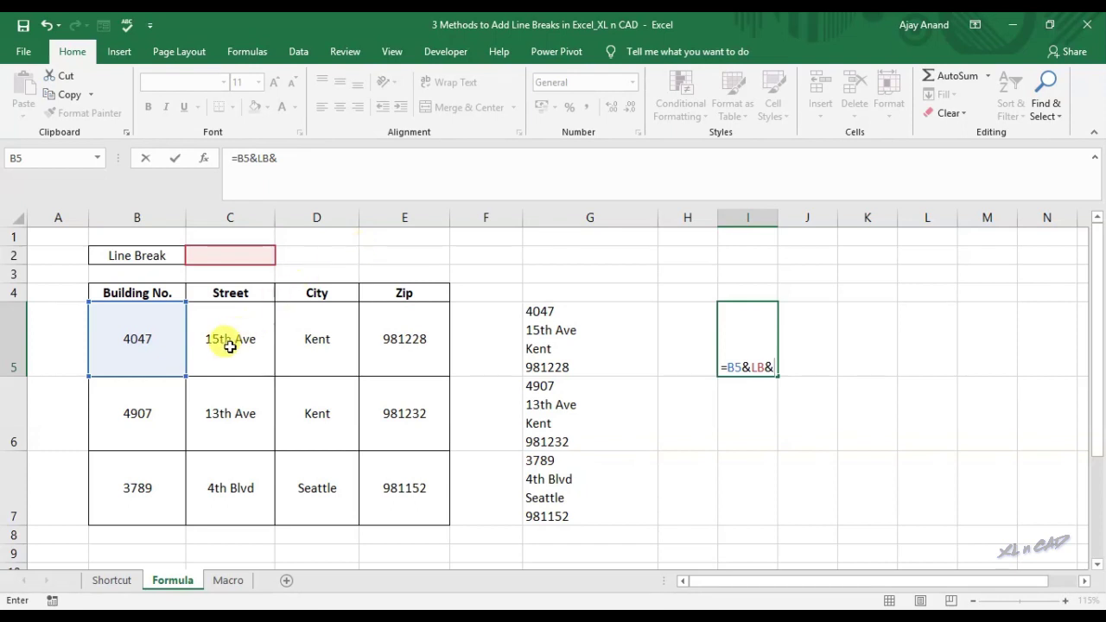
pyautogui.click(227, 339)
pyautogui.write('&')
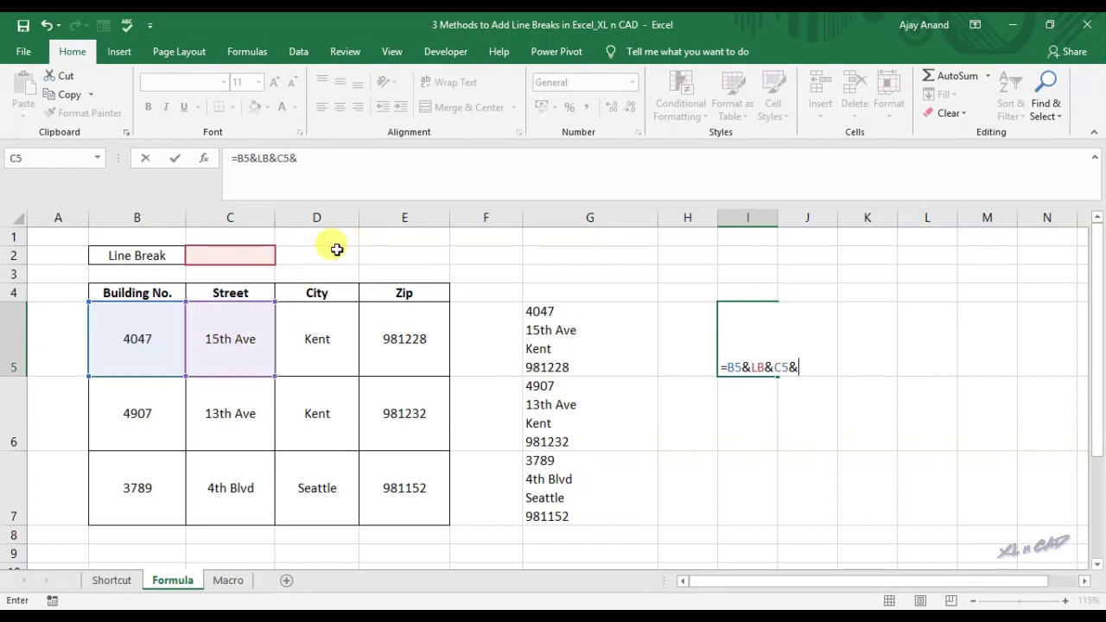
pyautogui.write('LB')
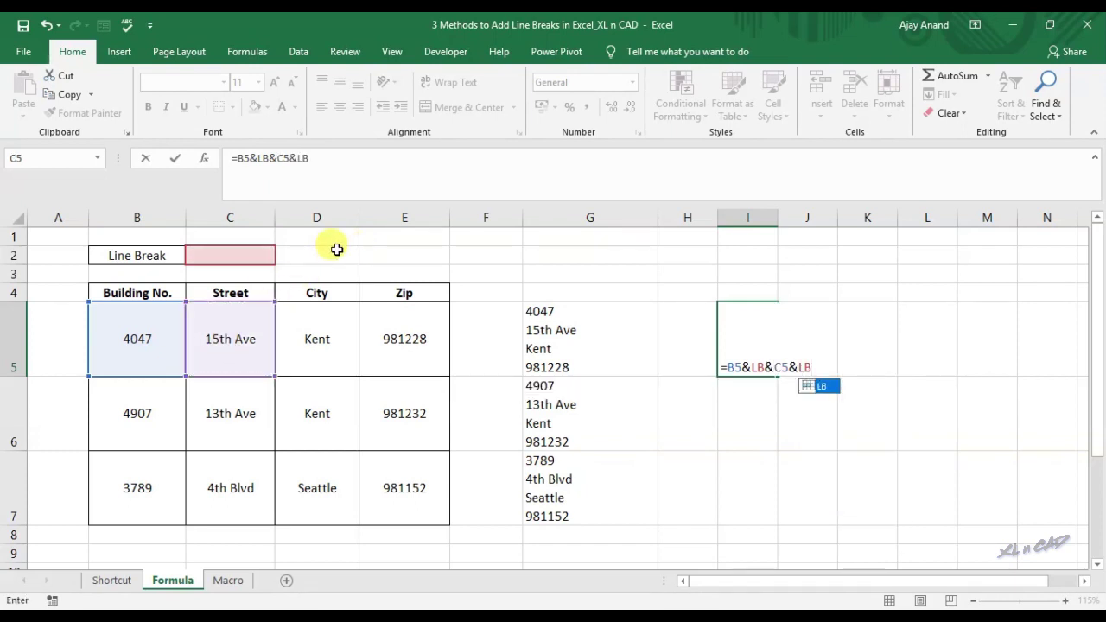
pyautogui.write('&')
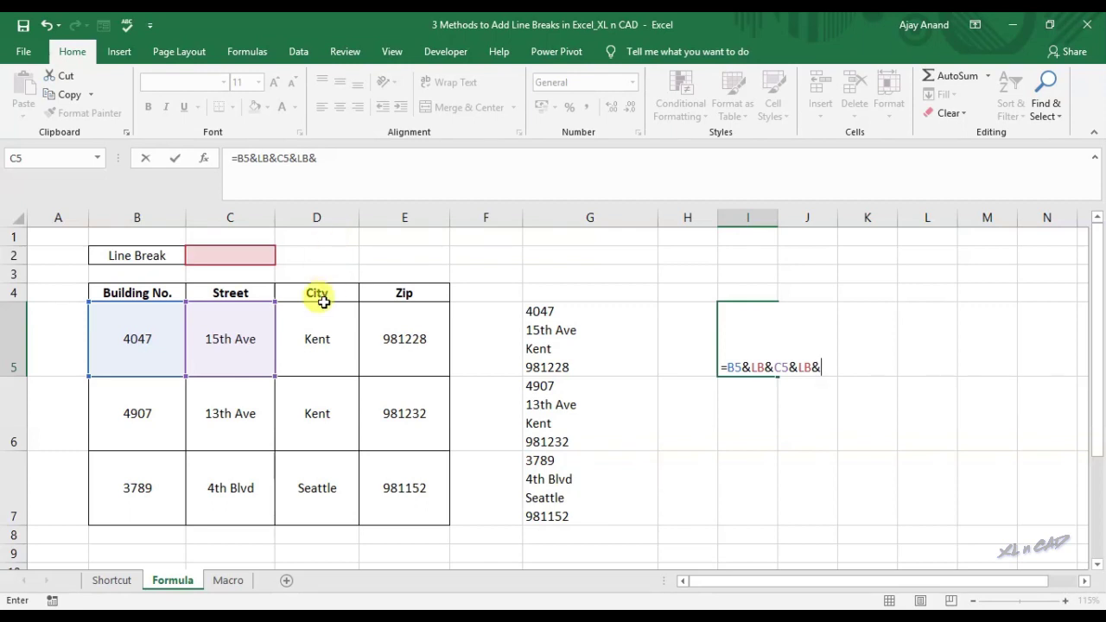
pyautogui.click(316, 312)
pyautogui.click(373, 165)
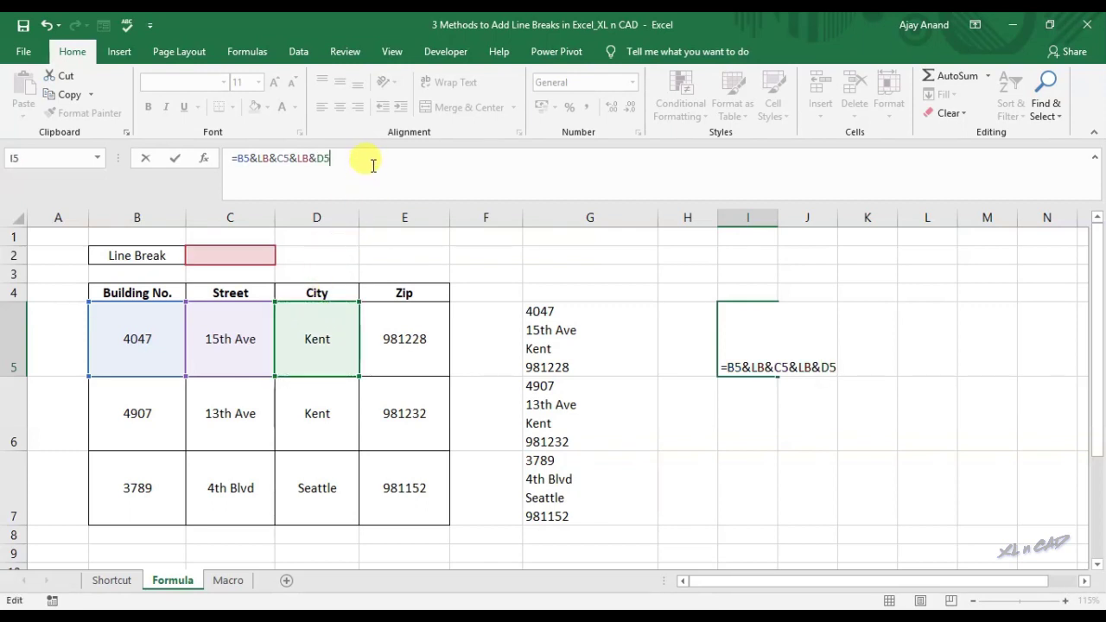
pyautogui.write('&LB')
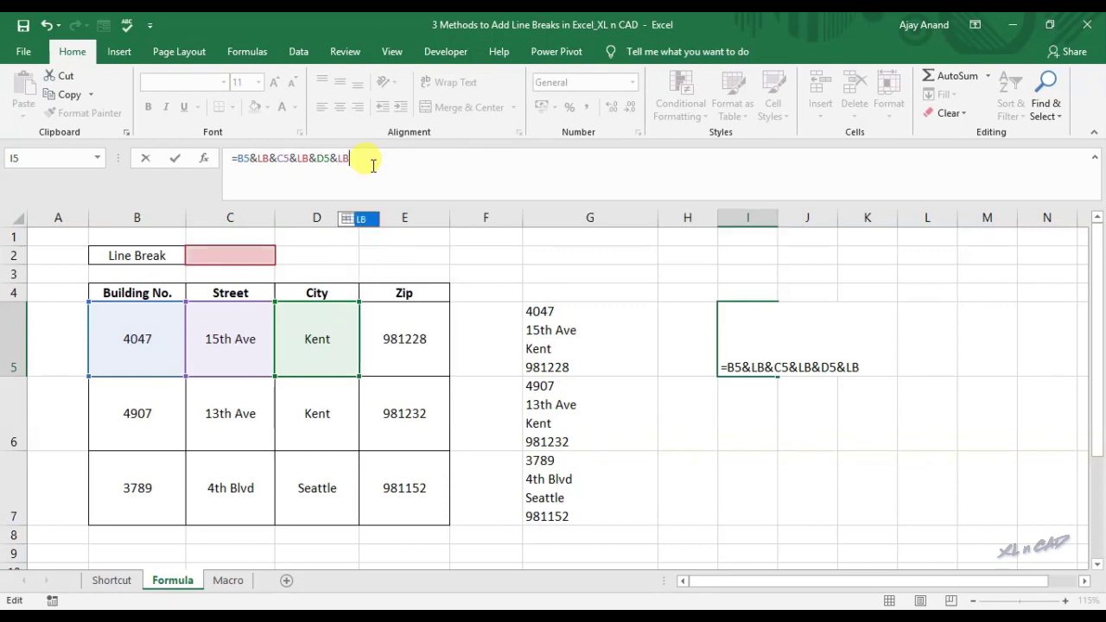
pyautogui.write('&')
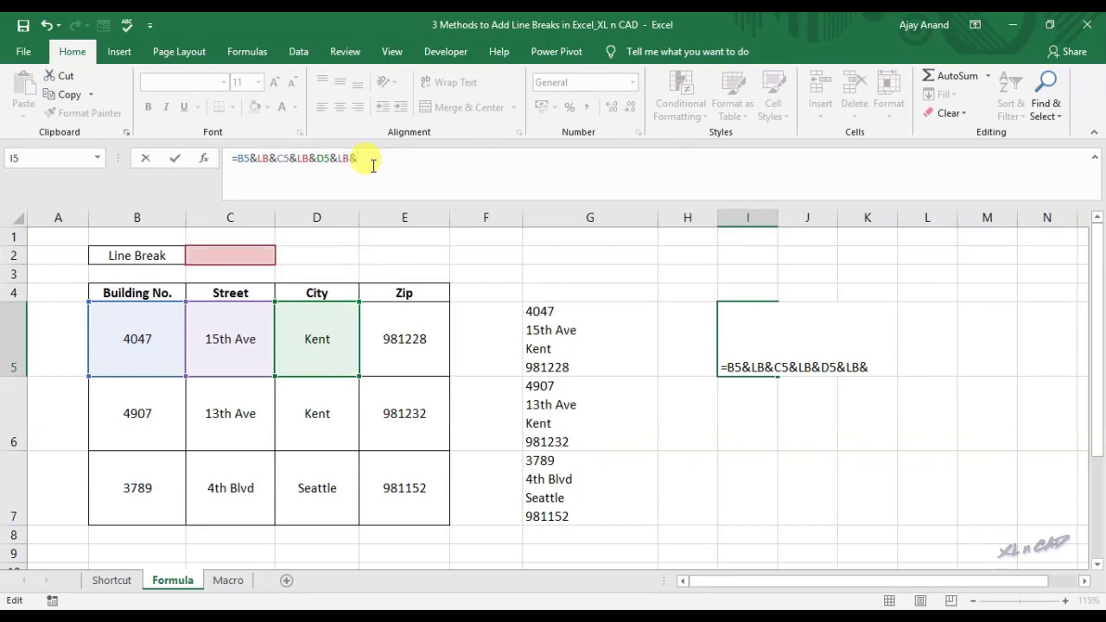
pyautogui.click(380, 326)
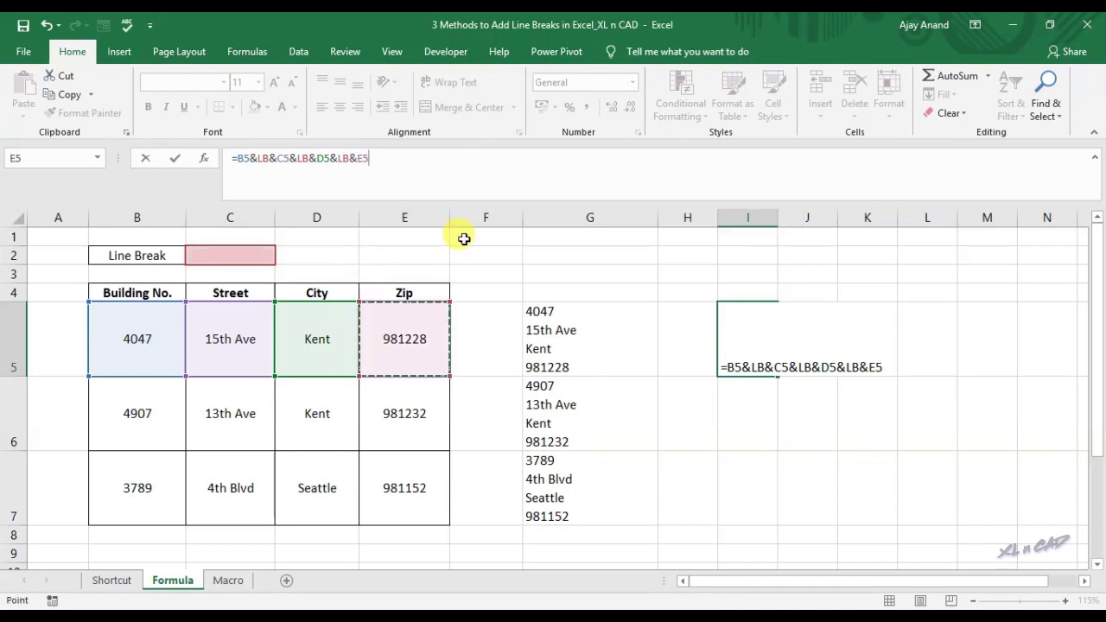
# Commit I5's formula, wrap its text and widen column I
pyautogui.press('Return')
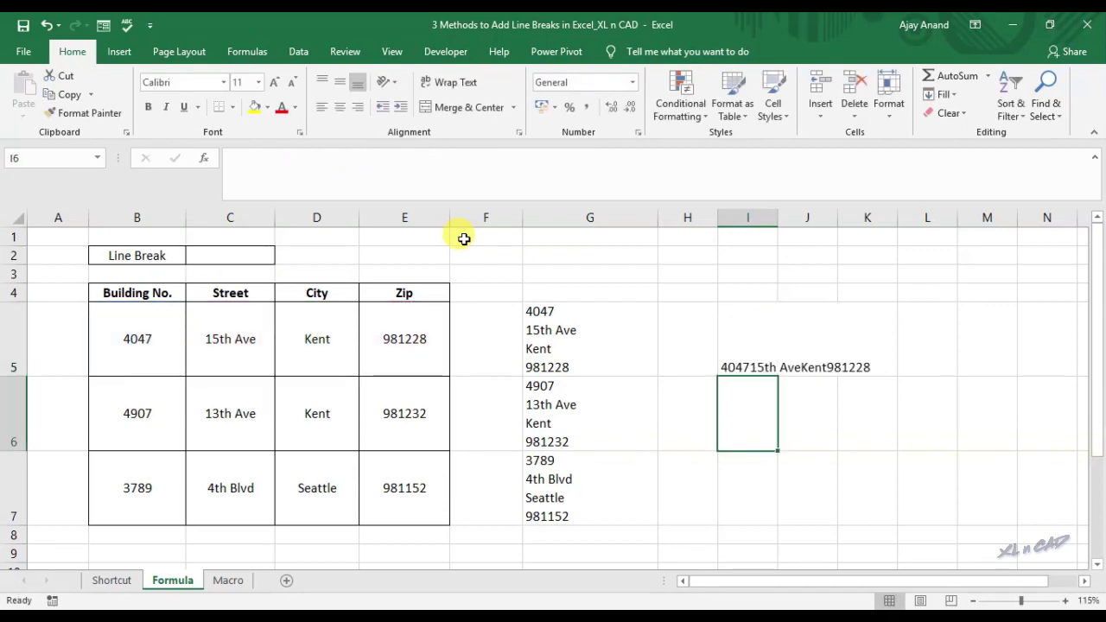
pyautogui.click(760, 339)
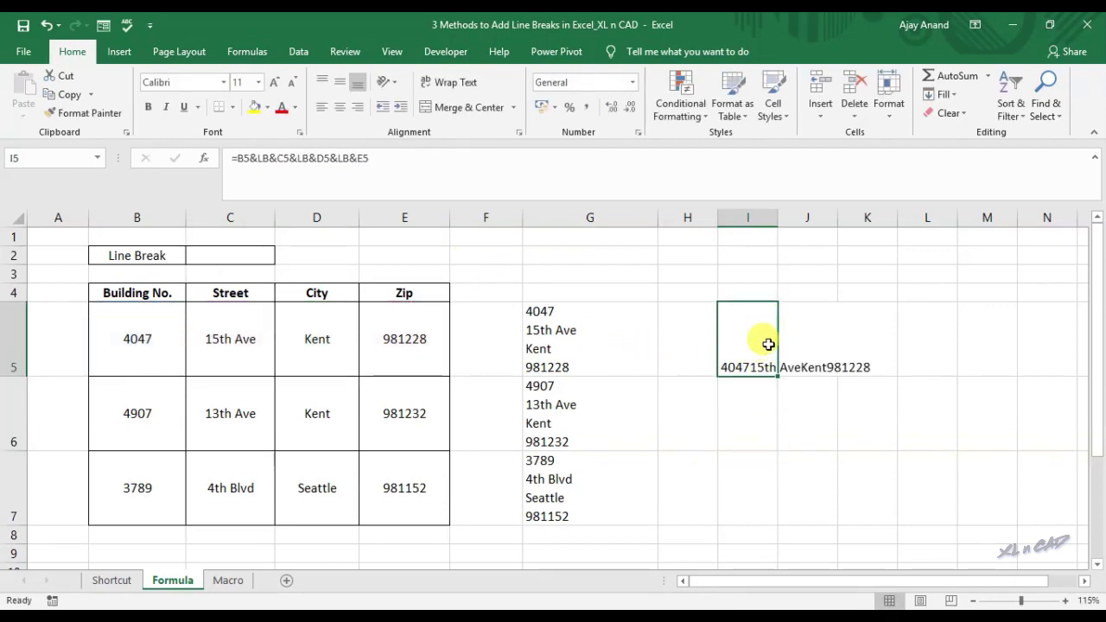
pyautogui.click(454, 87)
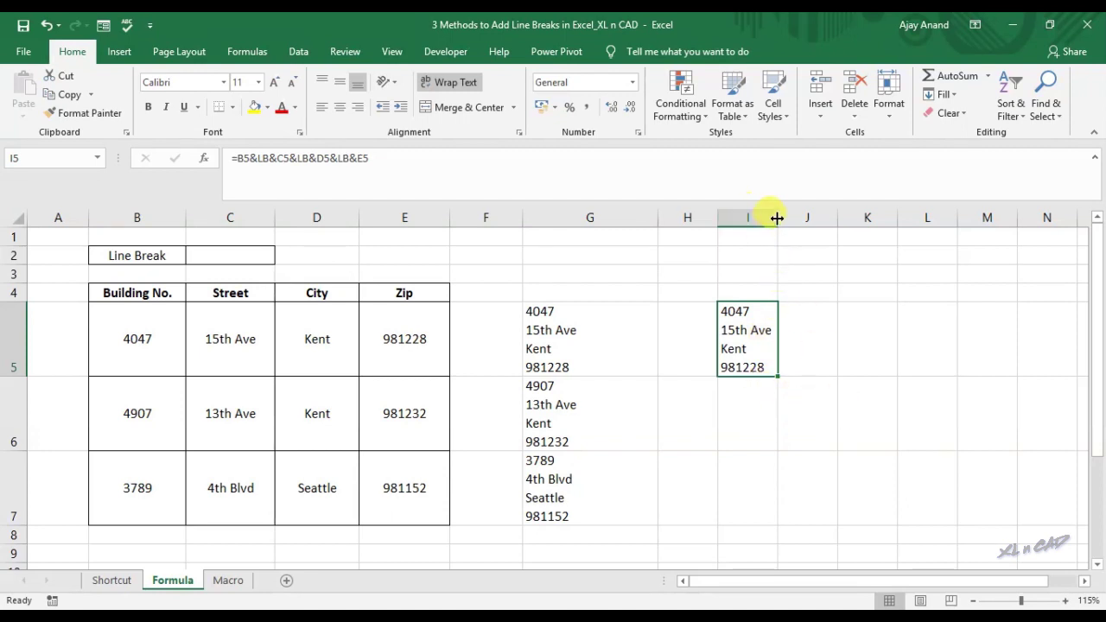
pyautogui.moveTo(777, 216); pyautogui.dragTo(829, 217)
pyautogui.moveTo(368, 158); pyautogui.dragTo(231, 158)
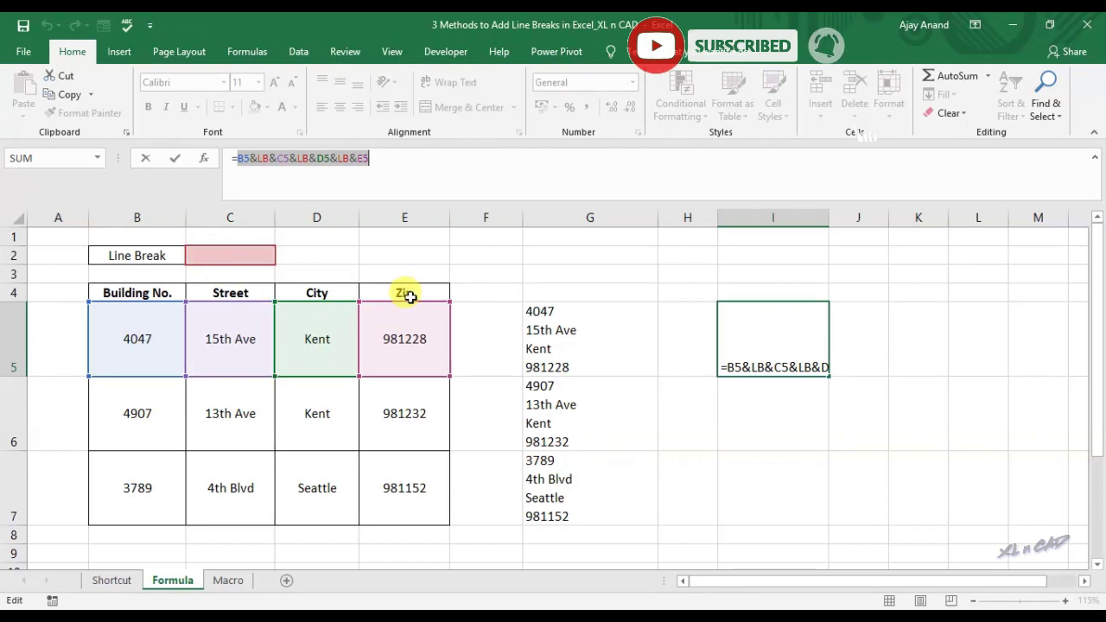
pyautogui.hotkey('ctrl', 'Return')
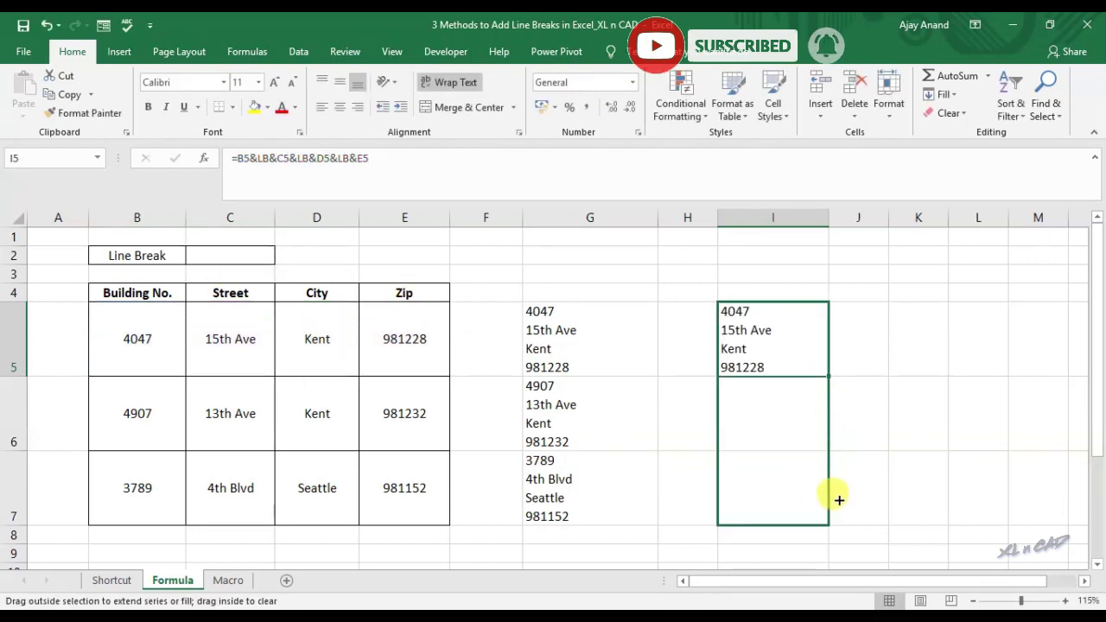
# Copy the I5 formula down through I7 and go to the Macro sheet
pyautogui.moveTo(831, 380); pyautogui.dragTo(833, 510)
pyautogui.click(795, 493)
pyautogui.moveTo(148, 490); pyautogui.dragTo(404, 488)
pyautogui.click(933, 482)
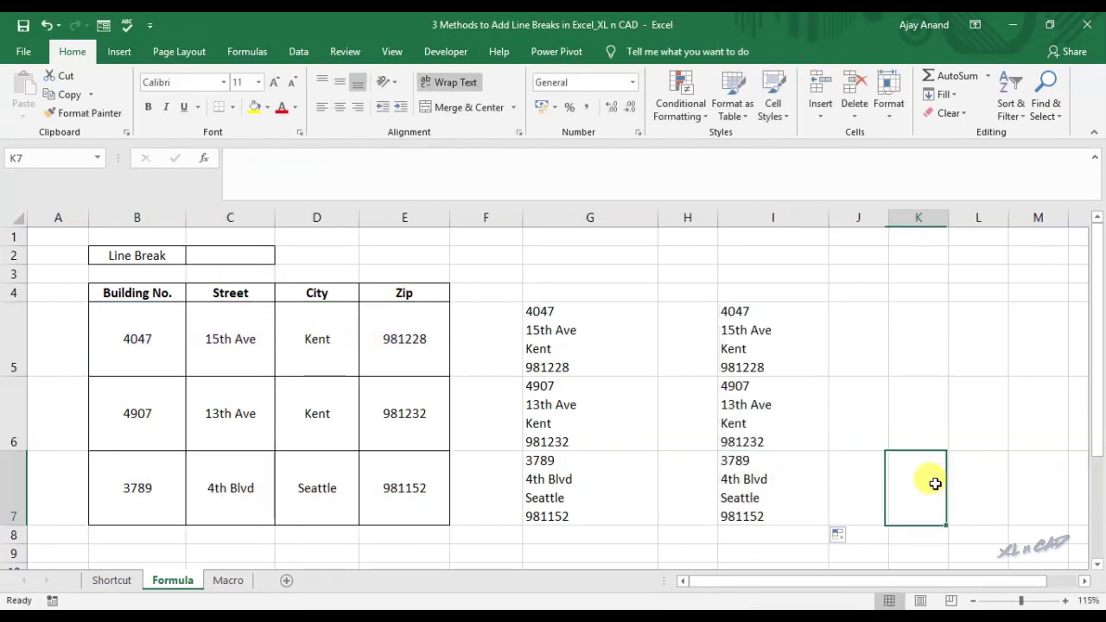
pyautogui.click(228, 579)
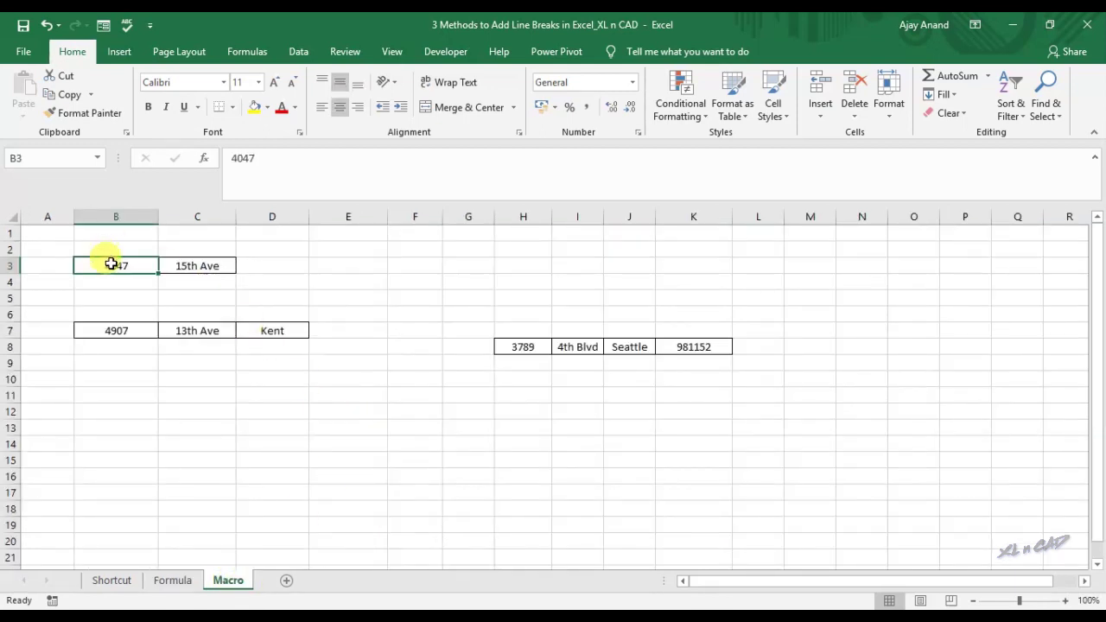
pyautogui.moveTo(112, 263); pyautogui.dragTo(194, 263)
# Open the Visual Basic editor from the Developer tab and right-click ThisWorkbook to insert a module
pyautogui.click(282, 270)
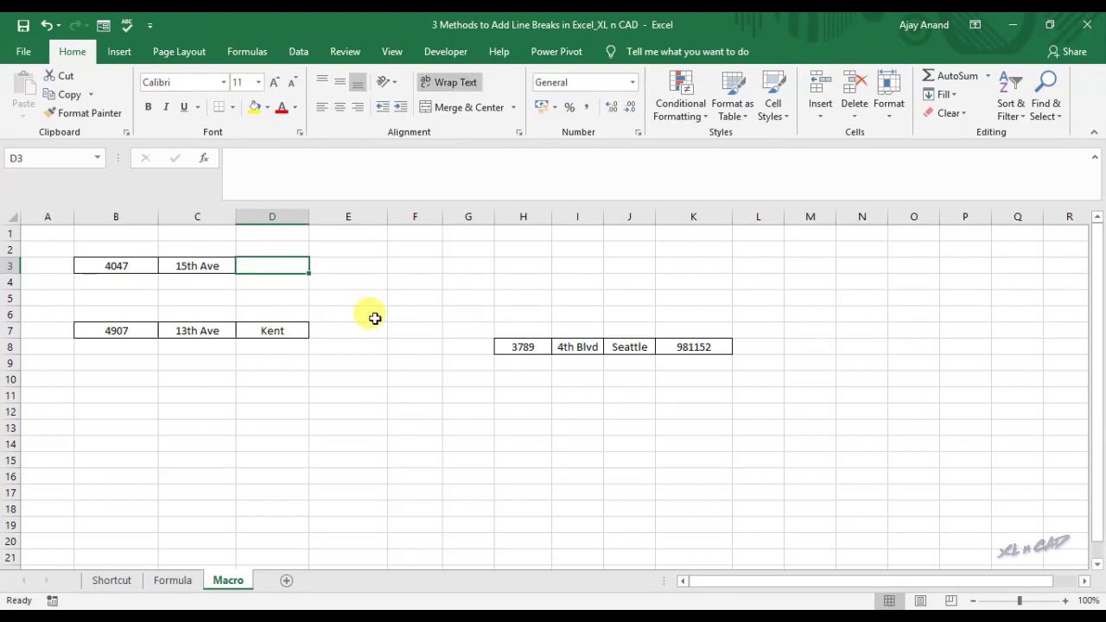
pyautogui.click(446, 54)
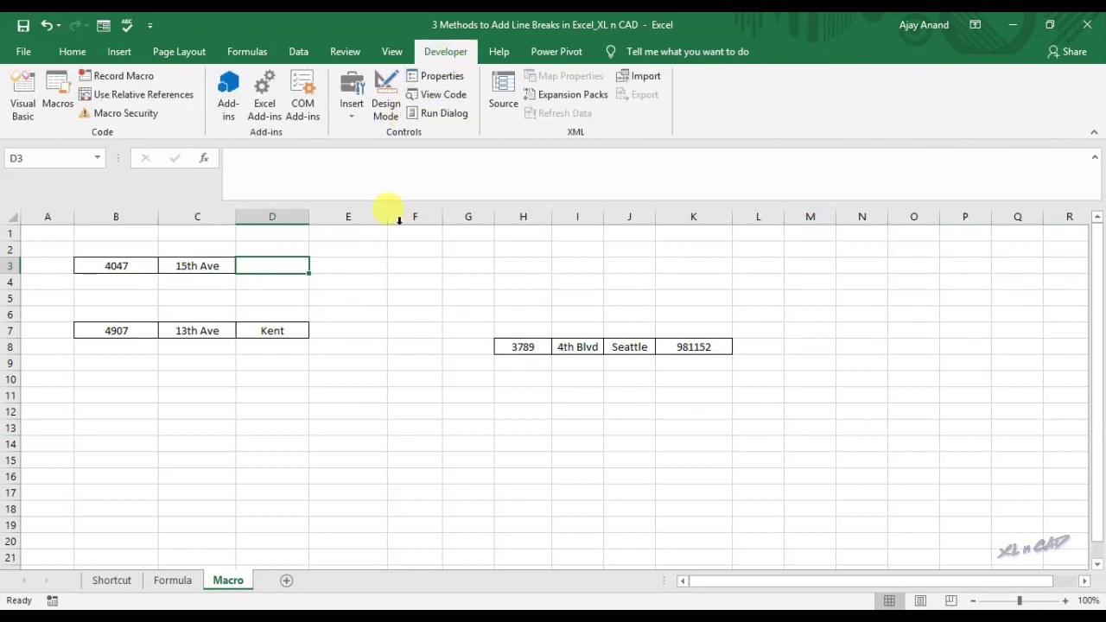
pyautogui.click(38, 109)
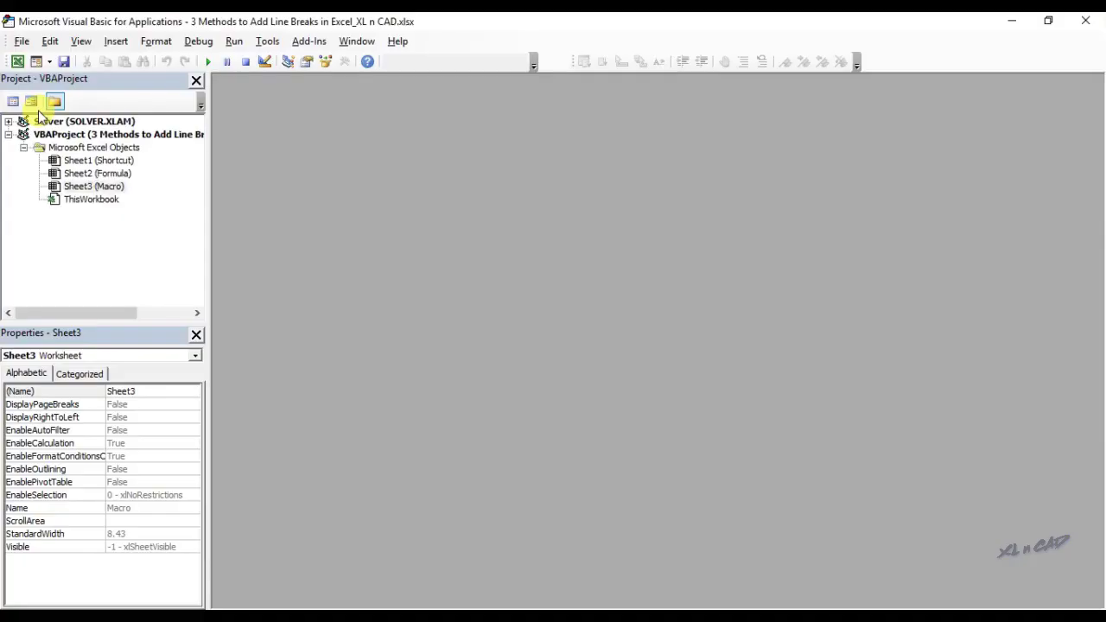
pyautogui.rightClick(107, 204)
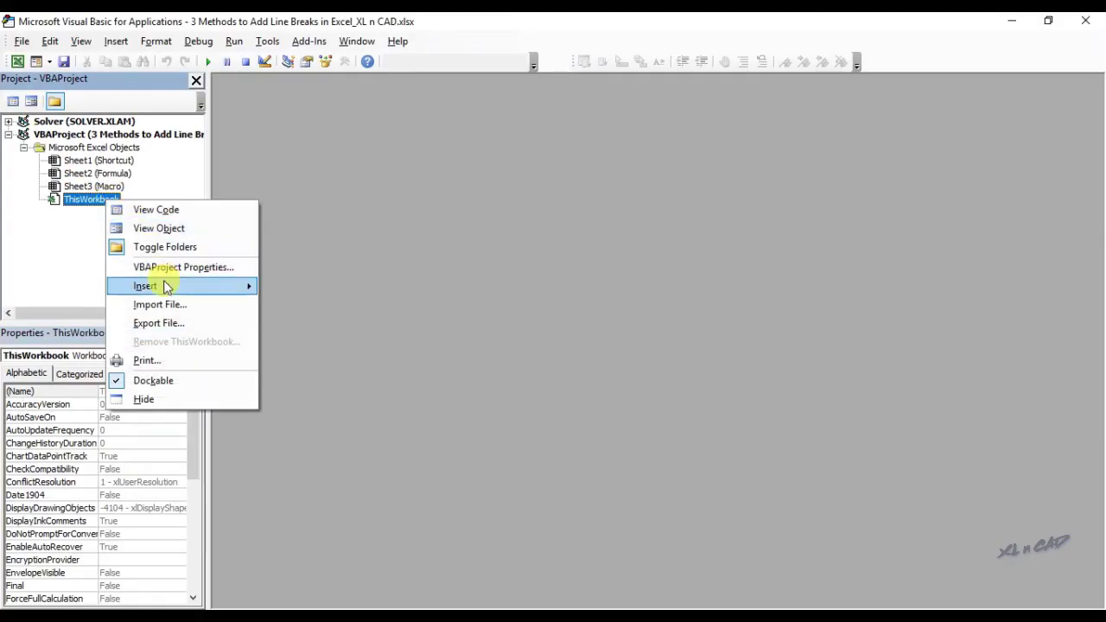
# Start a Sub LineBreak procedure in Module1 with a blank line inside it
pyautogui.moveTo(181, 285)
pyautogui.click(330, 307)
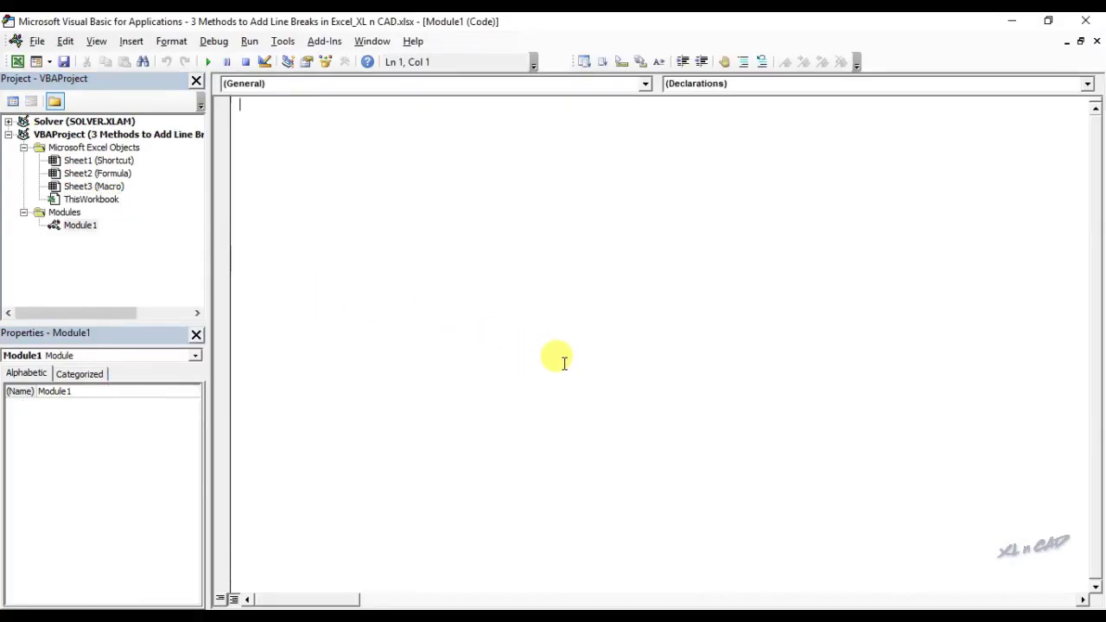
pyautogui.write('Sub LineBreak')
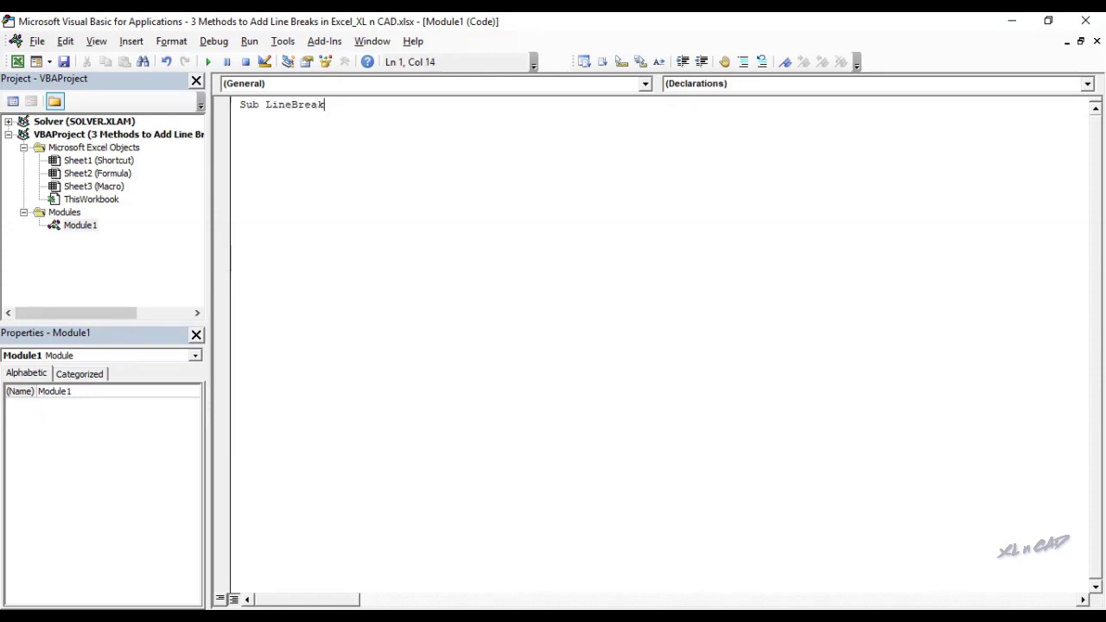
pyautogui.press('Return')
pyautogui.press('Return')
pyautogui.press('Up')
pyautogui.press('Return')
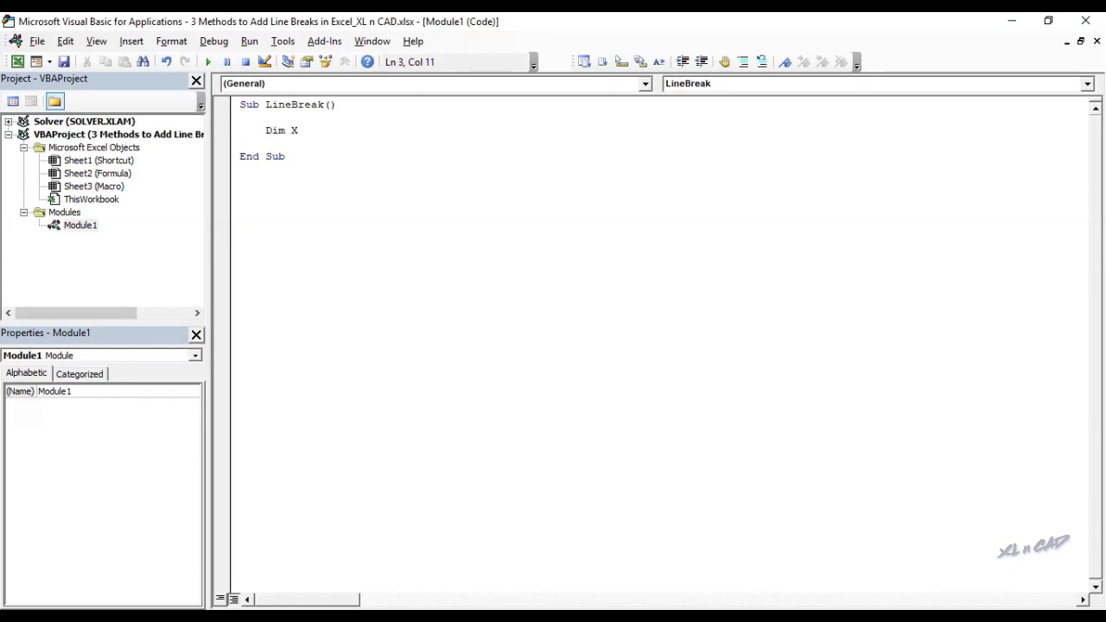
# Declare X As Range, Y As String and Z As Integer, then set Z = 0
pyautogui.write('as Rang')
pyautogui.press('Return')
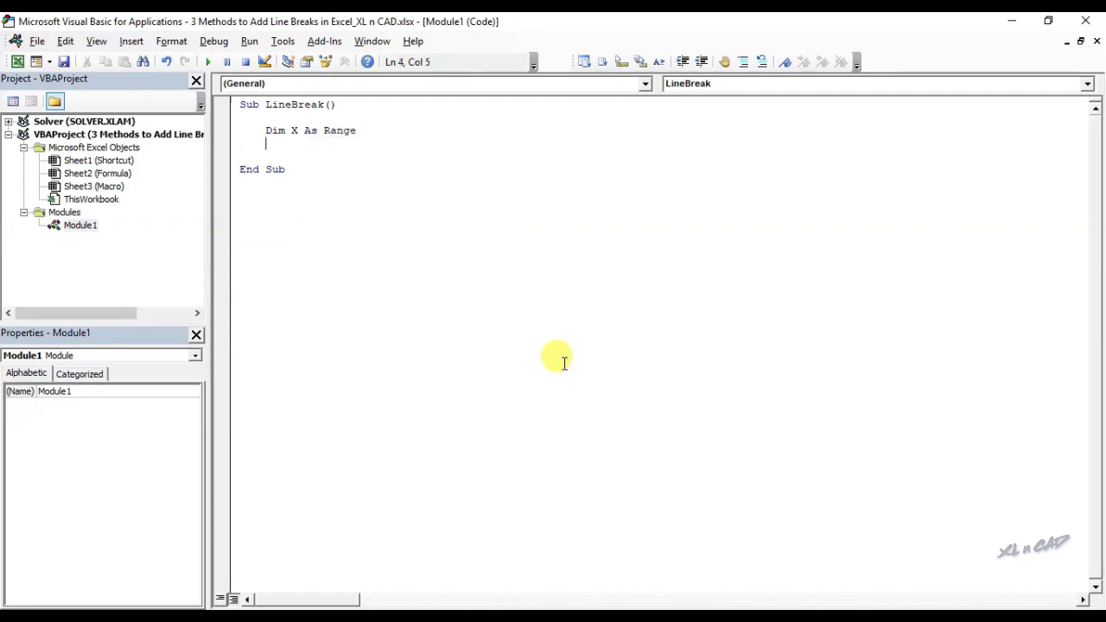
pyautogui.write('Dim Y')
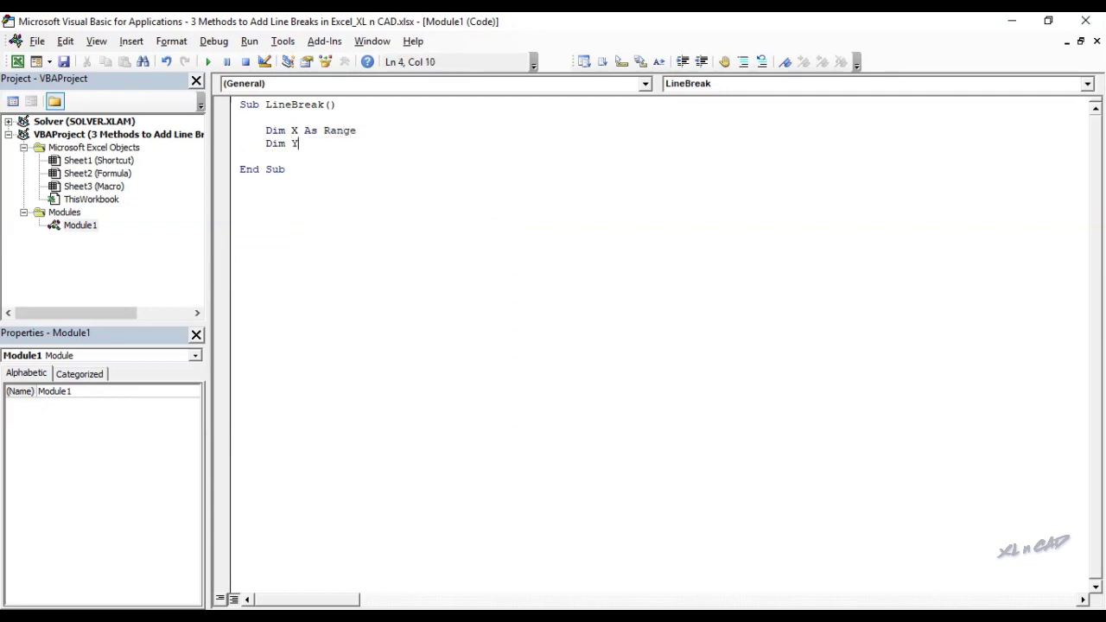
pyautogui.write(' As ')
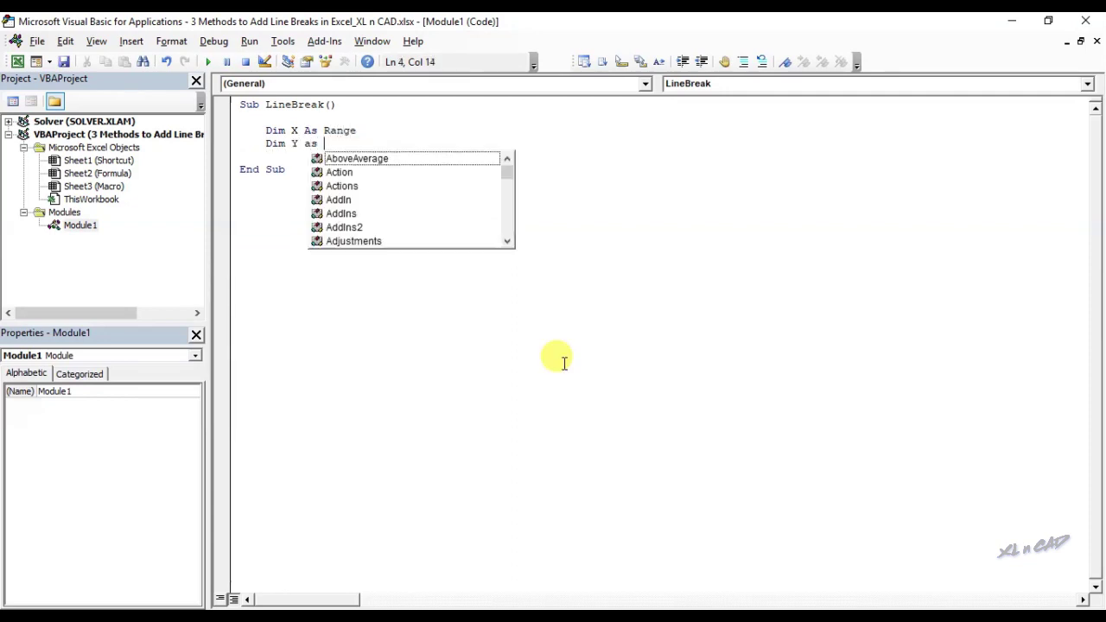
pyautogui.write('Stri')
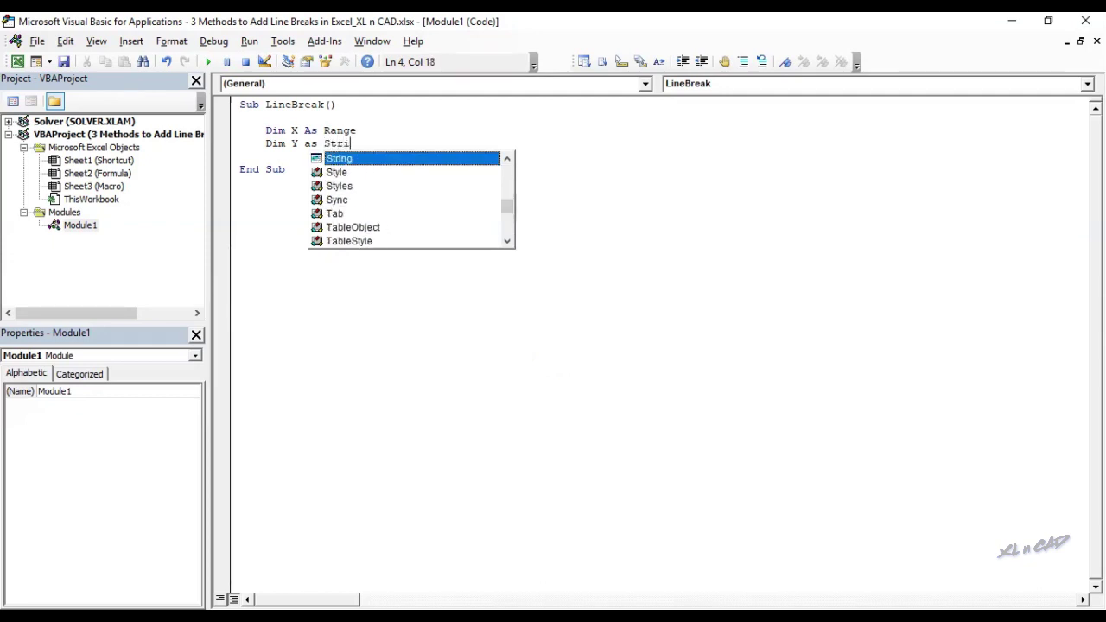
pyautogui.press('Return')
pyautogui.write('D ')
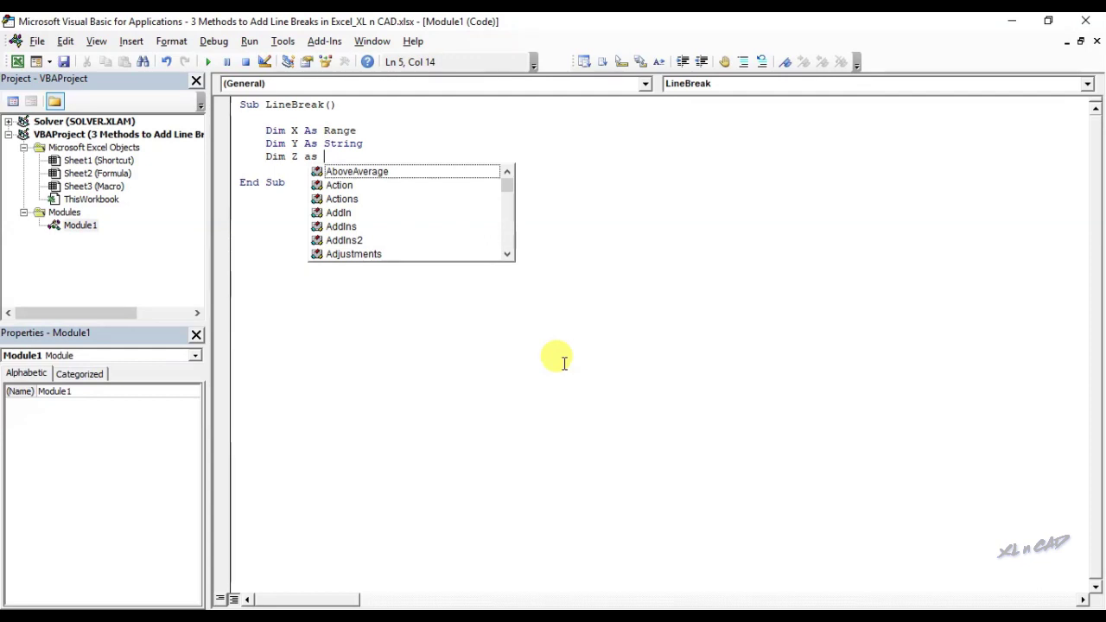
pyautogui.write(' Integer')
pyautogui.press('Return')
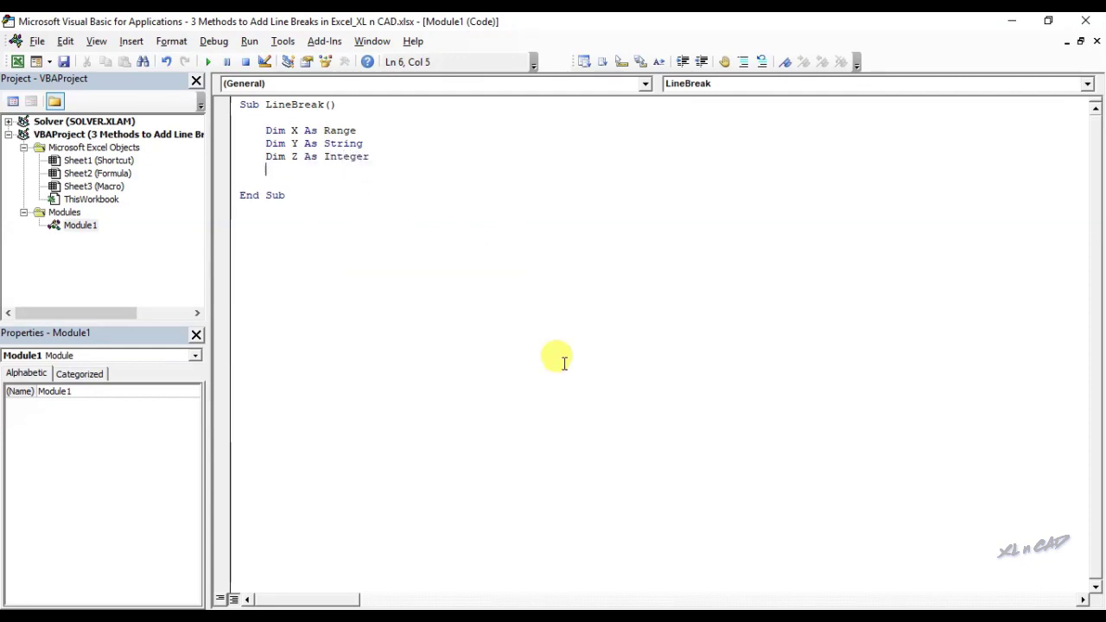
pyautogui.write('Z')
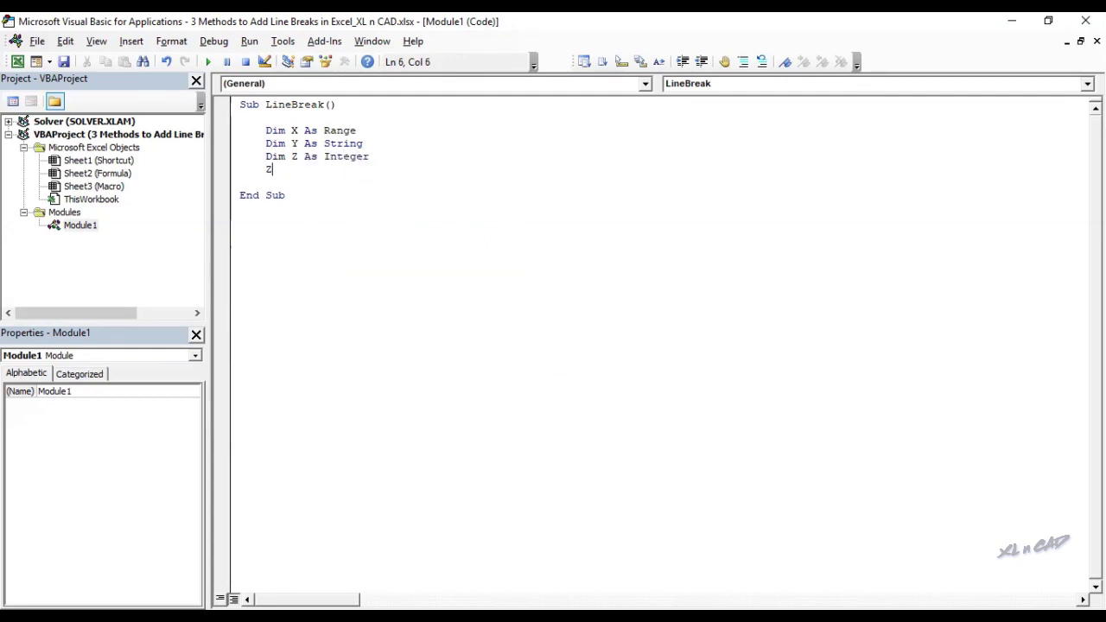
pyautogui.write(' = 0')
pyautogui.press('Return')
pyautogui.press('Return')
pyautogui.write('Set X=Selection')
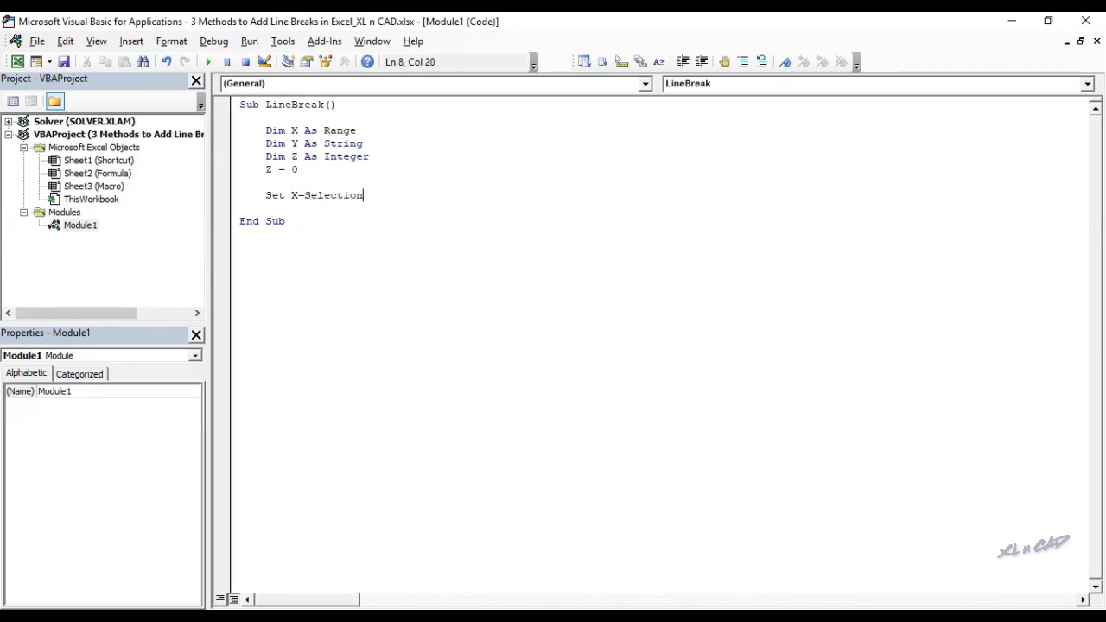
# Add Set X = Selection, a For Each X In Selection loop, and Y = Y & vbCrLf & X
pyautogui.press('Return')
pyautogui.press('Return')
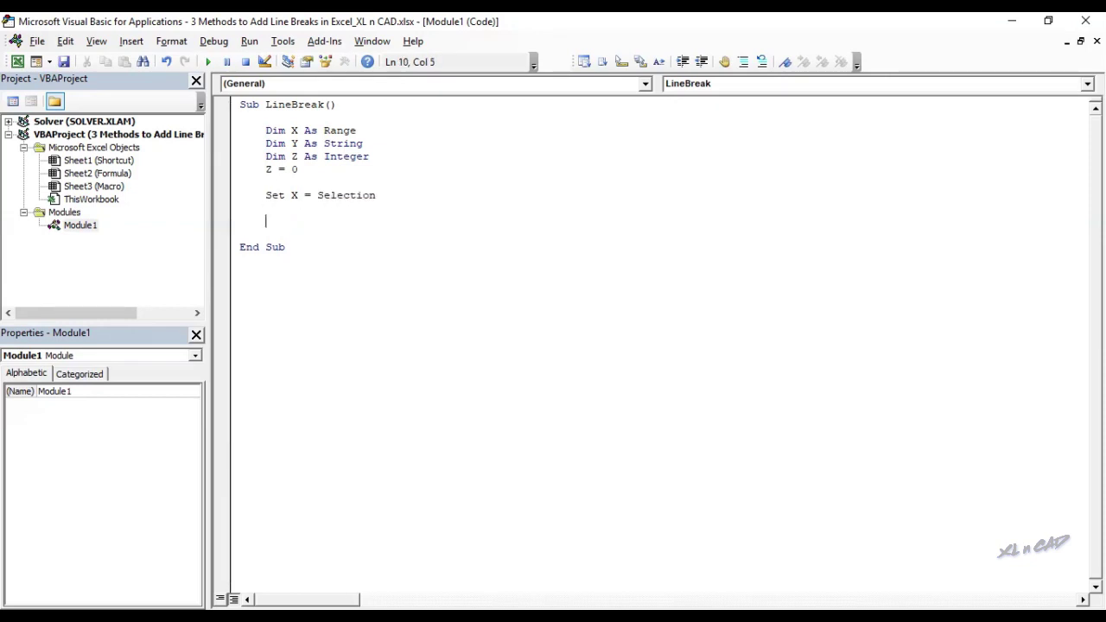
pyautogui.write('For ')
pyautogui.write('Each X')
pyautogui.write('n Se')
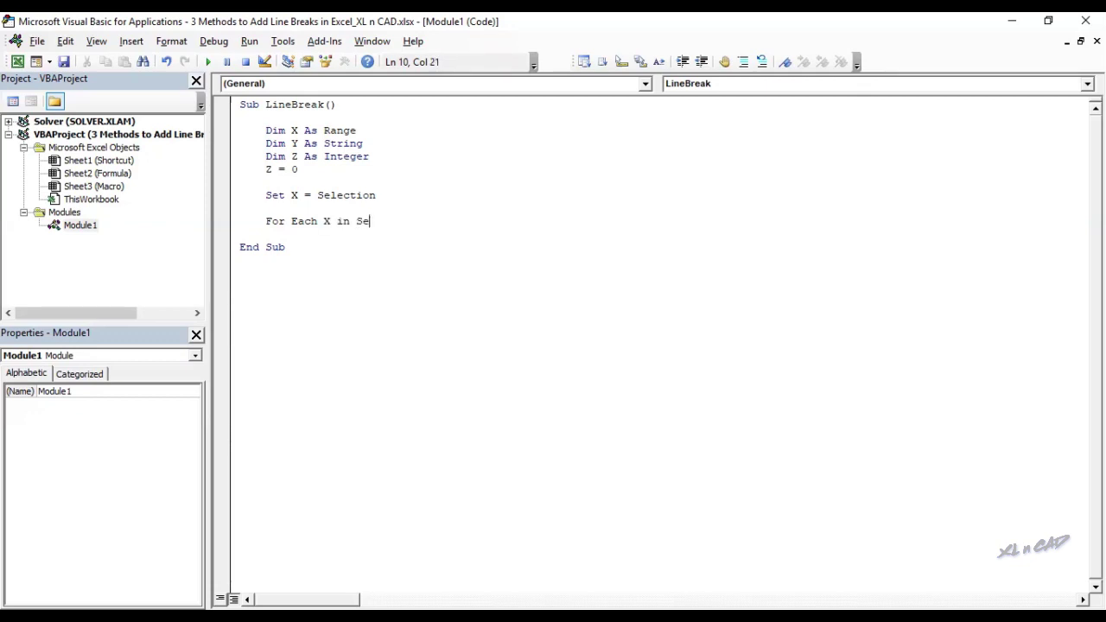
pyautogui.write('on')
pyautogui.press('Return')
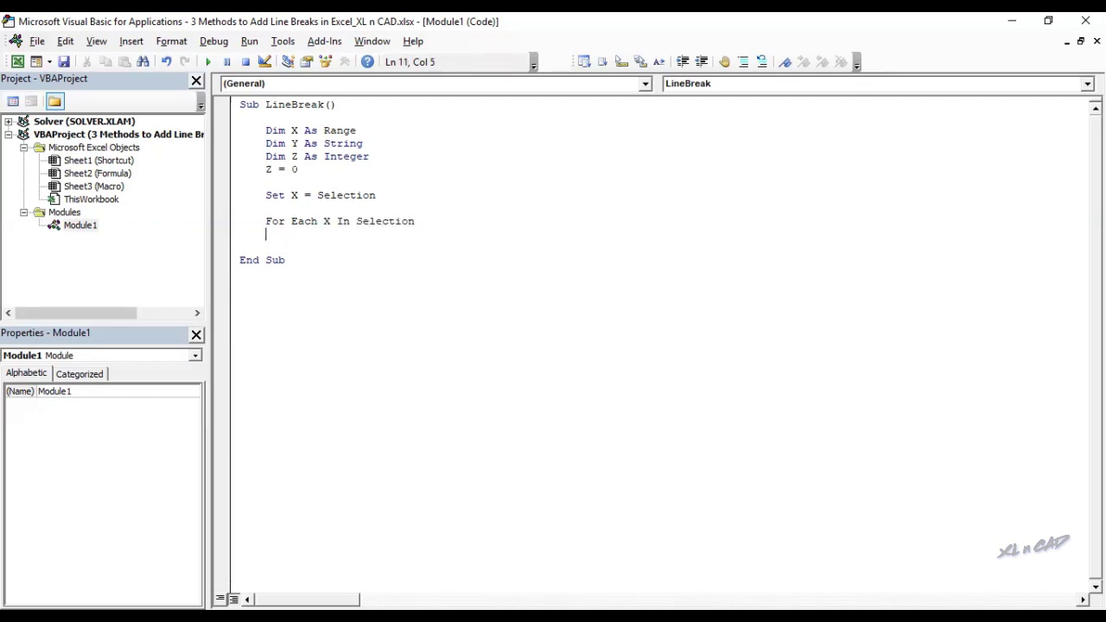
pyautogui.press('Return')
pyautogui.write('Y=Y')
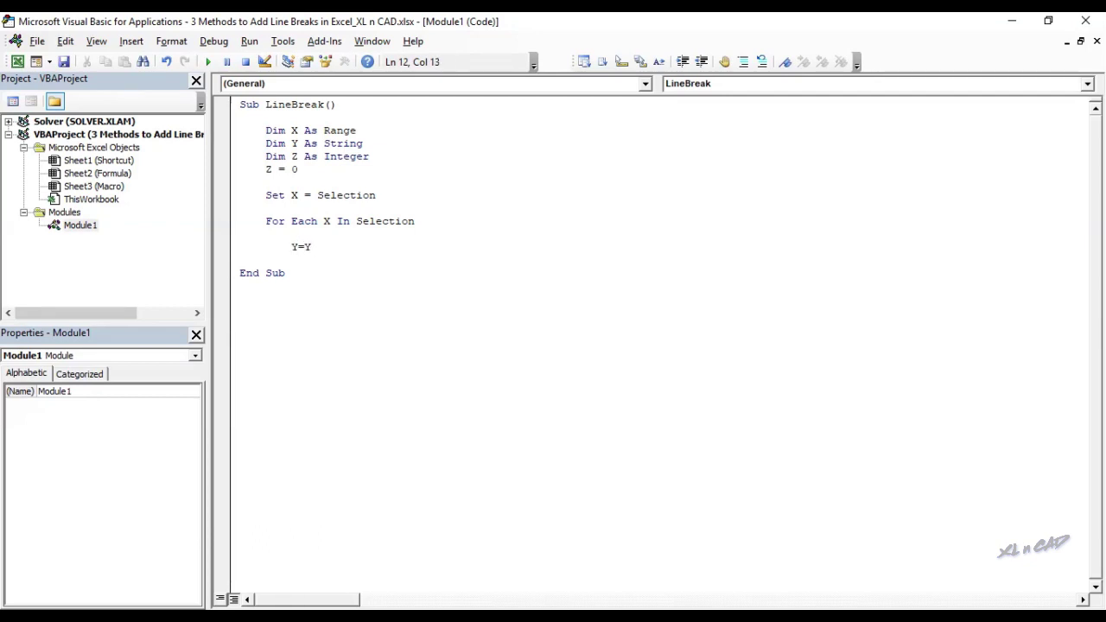
pyautogui.write(' & vbcrlf')
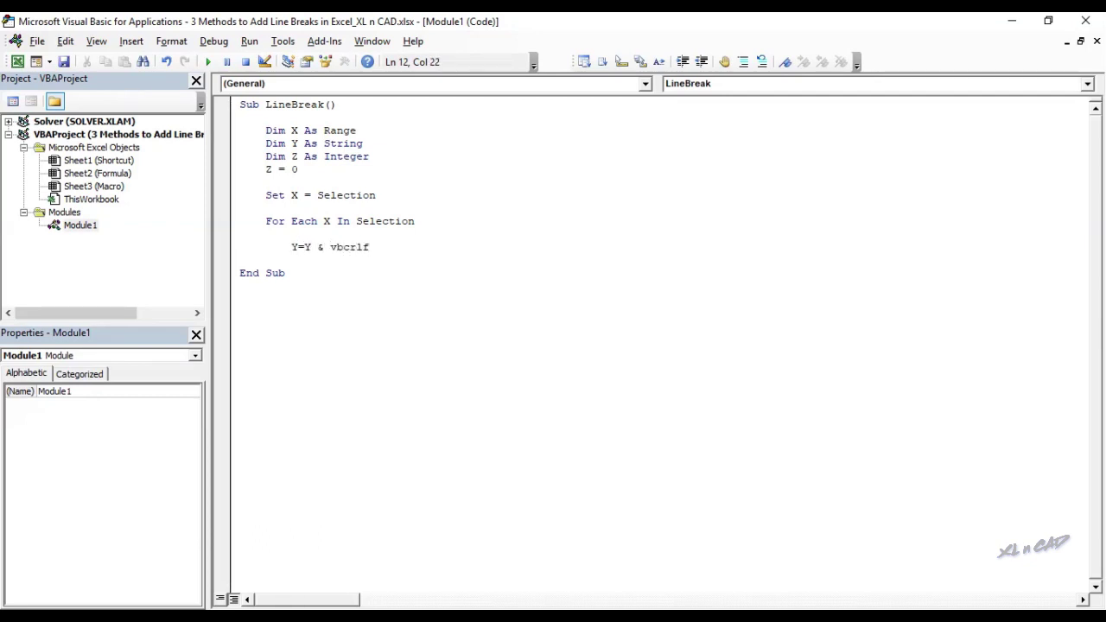
pyautogui.write('& X')
pyautogui.press('Return')
pyautogui.write('Z=')
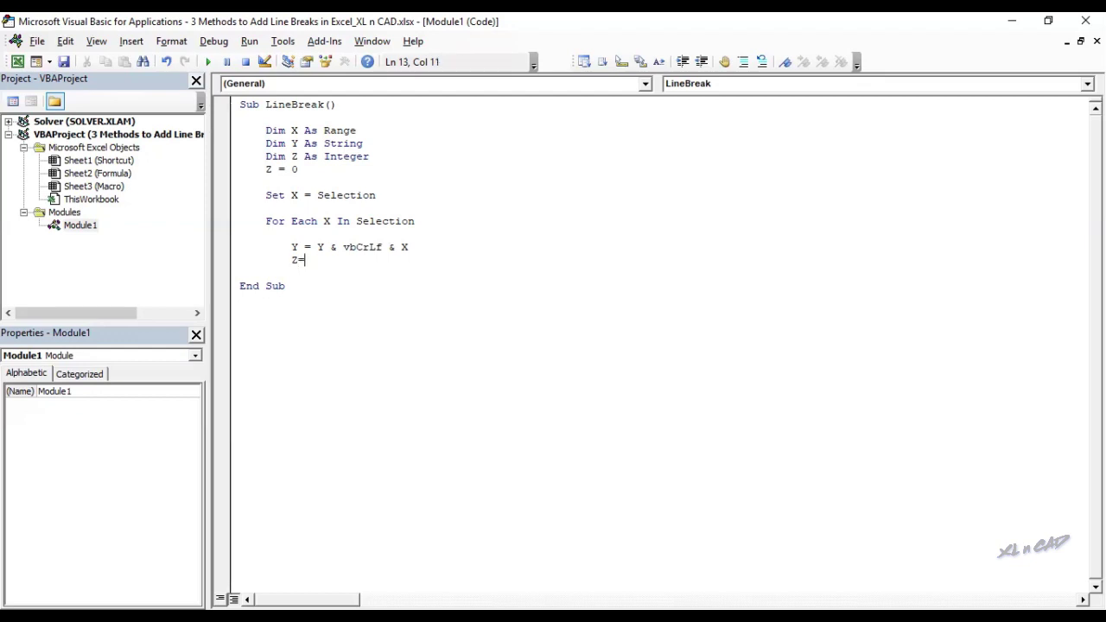
# Add Z = Z + 1, close the loop with Next X, and write ActiveCell.Offset(0, Z).Value = Y
pyautogui.write('Z+1')
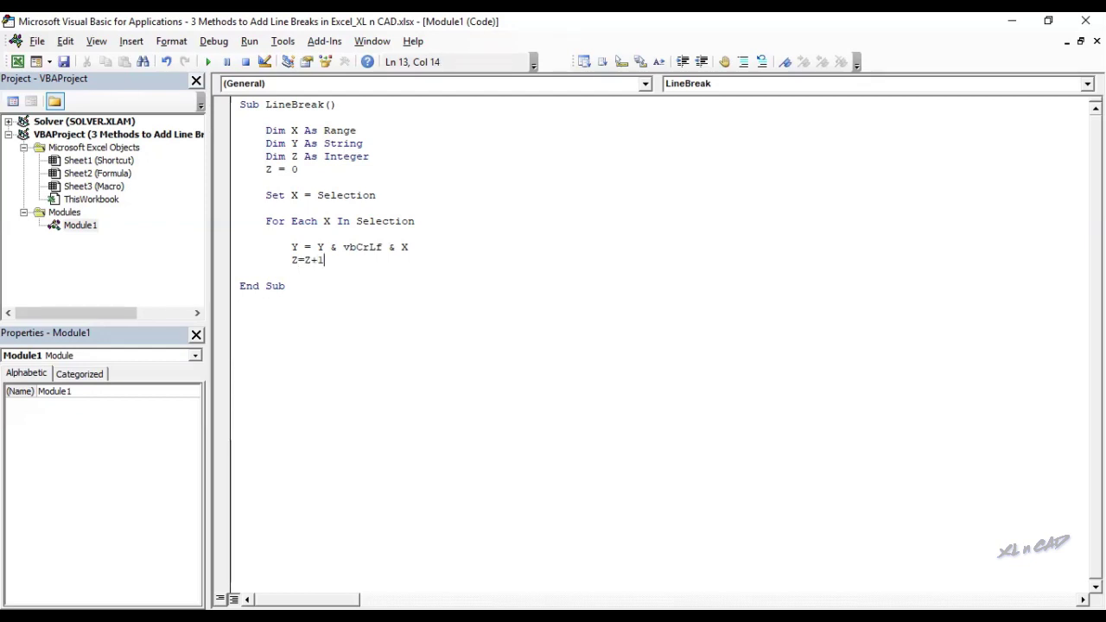
pyautogui.press('Return')
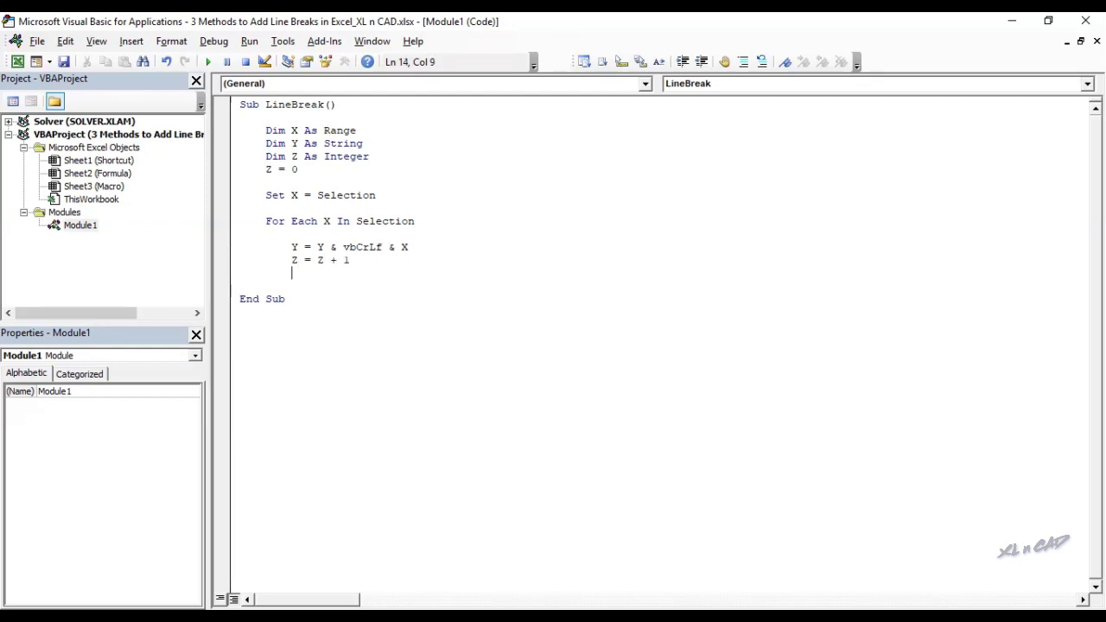
pyautogui.press('Return')
pyautogui.write('Nex')
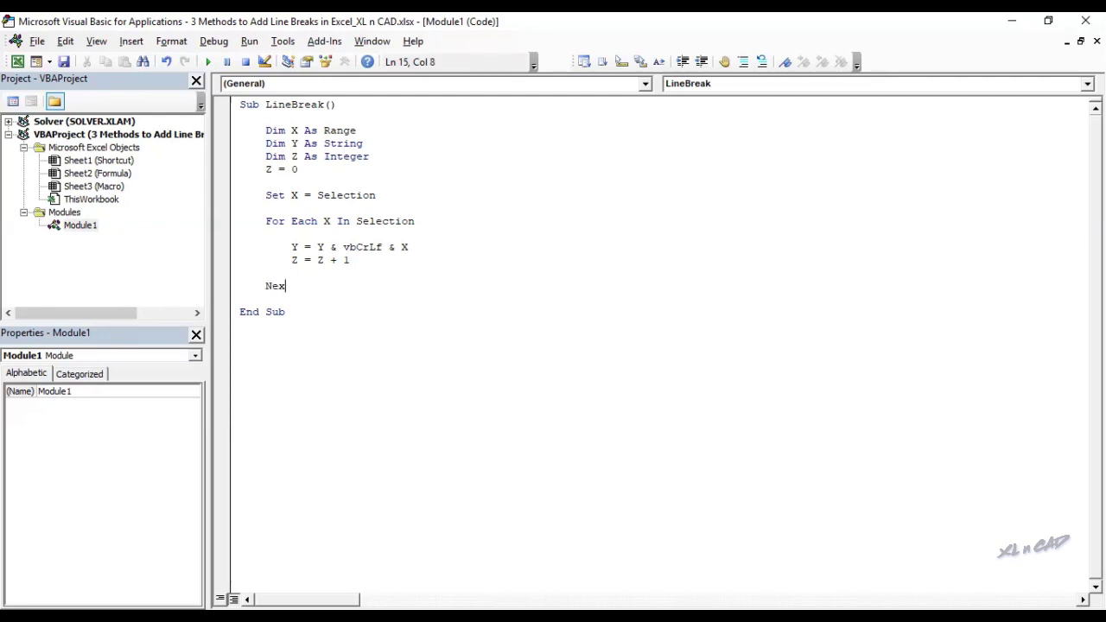
pyautogui.write('t X')
pyautogui.press('Return')
pyautogui.write('Activ')
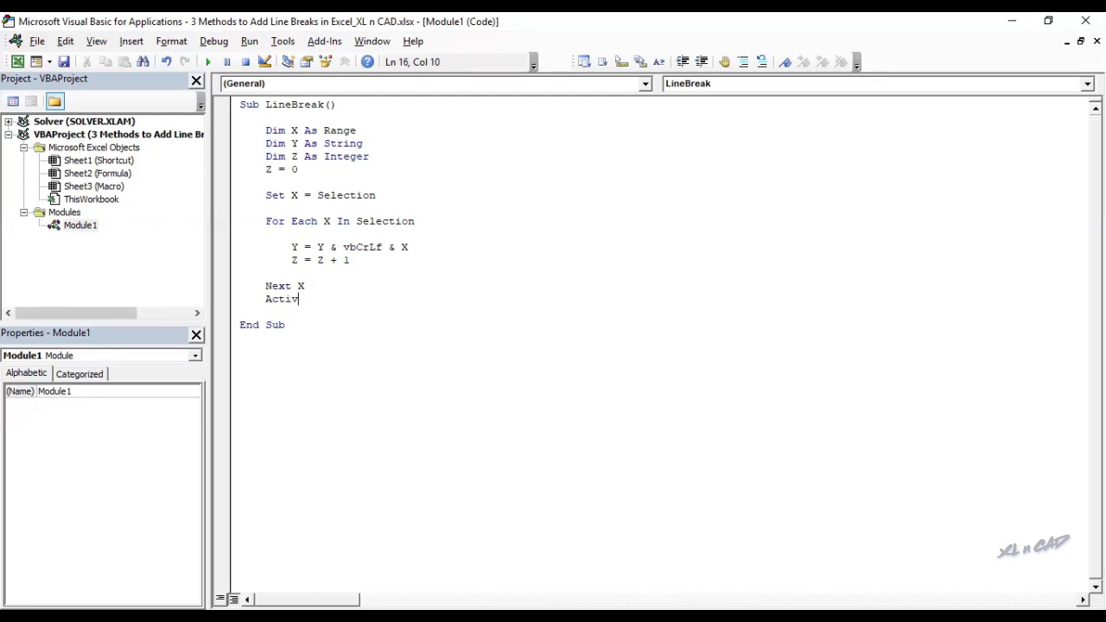
pyautogui.write('ecell.offset(0')
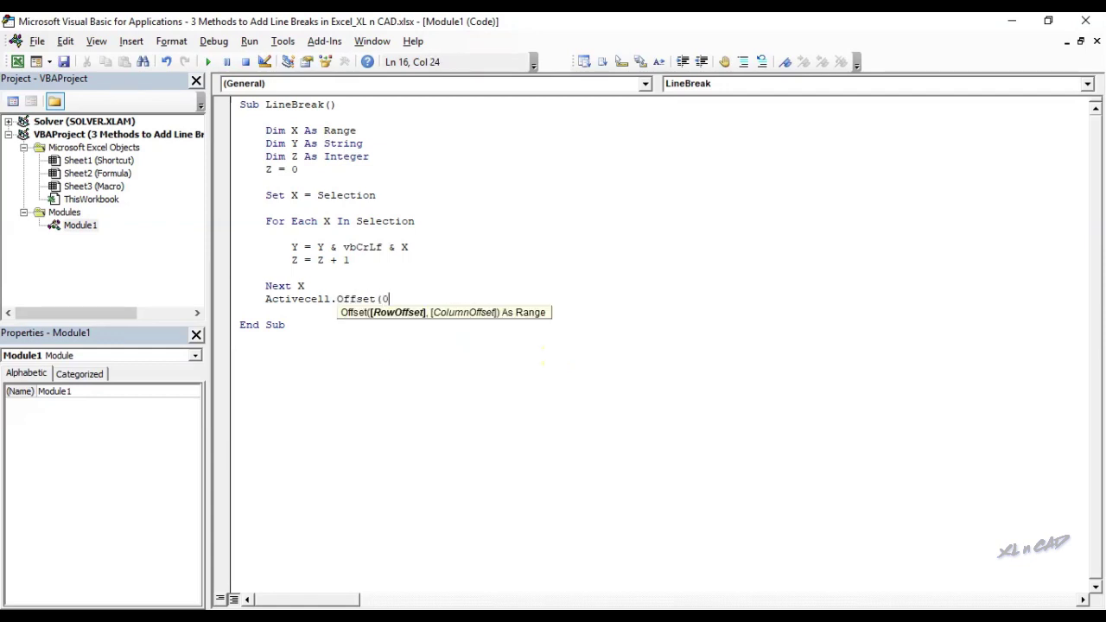
pyautogui.write(',Z).')
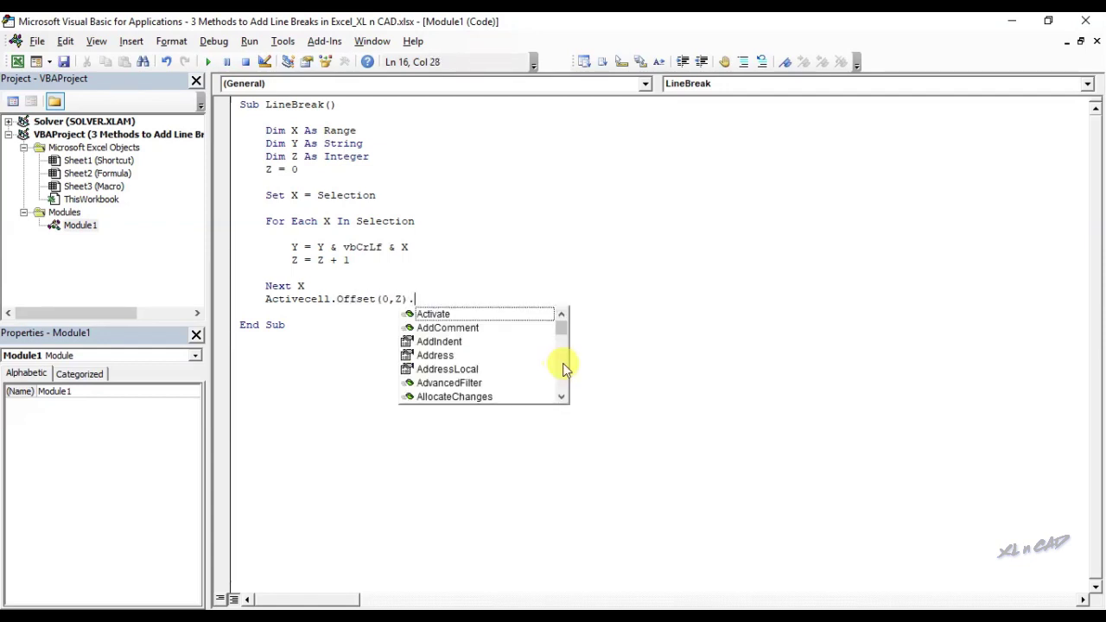
pyautogui.write('valu=Y')
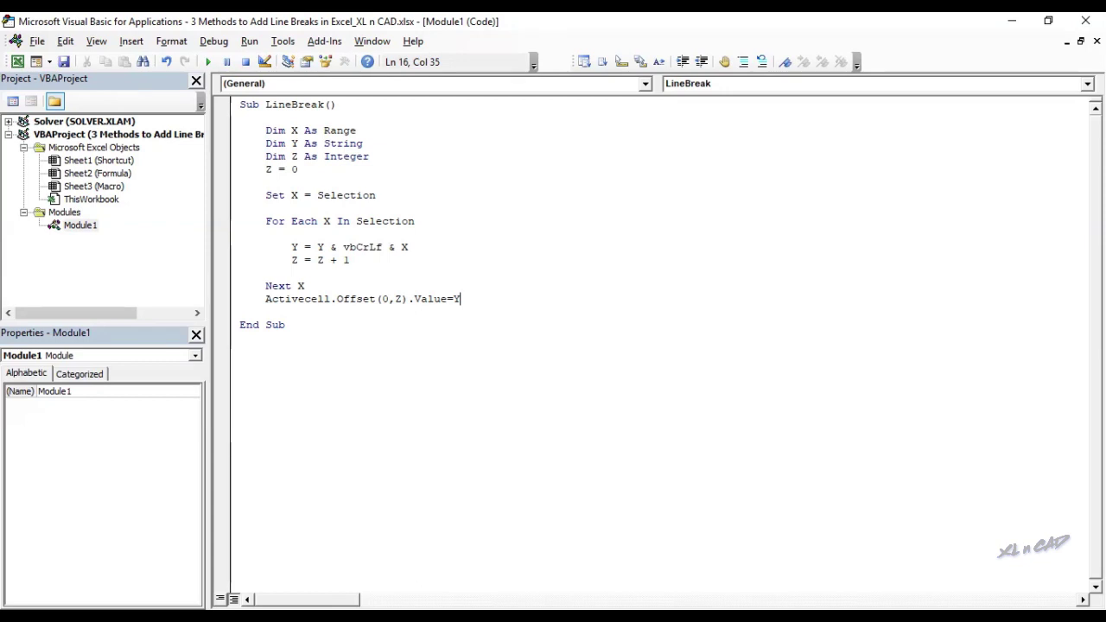
pyautogui.press('Return')
# Check the LineBreak macro name and close the Visual Basic editor
pyautogui.moveTo(266, 104); pyautogui.dragTo(319, 105)
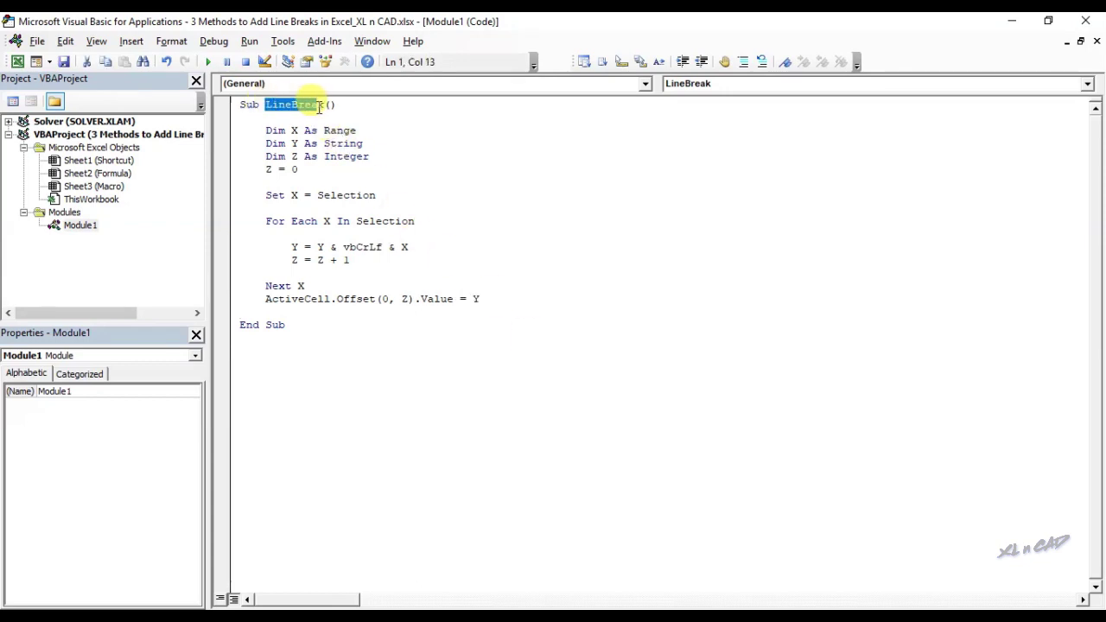
pyautogui.click(585, 298)
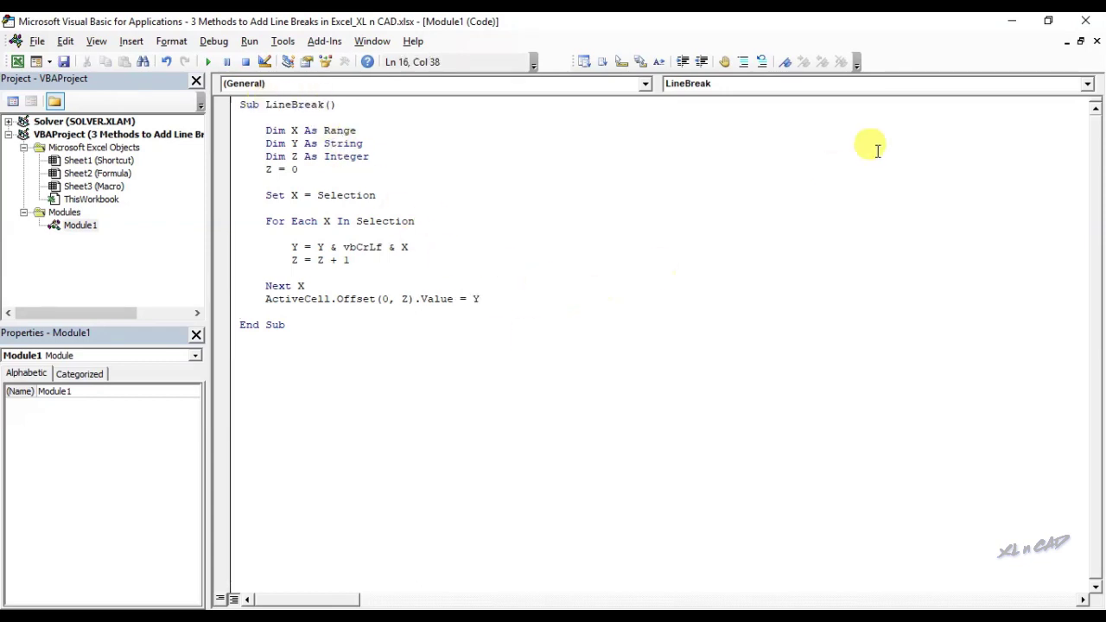
pyautogui.click(1085, 21)
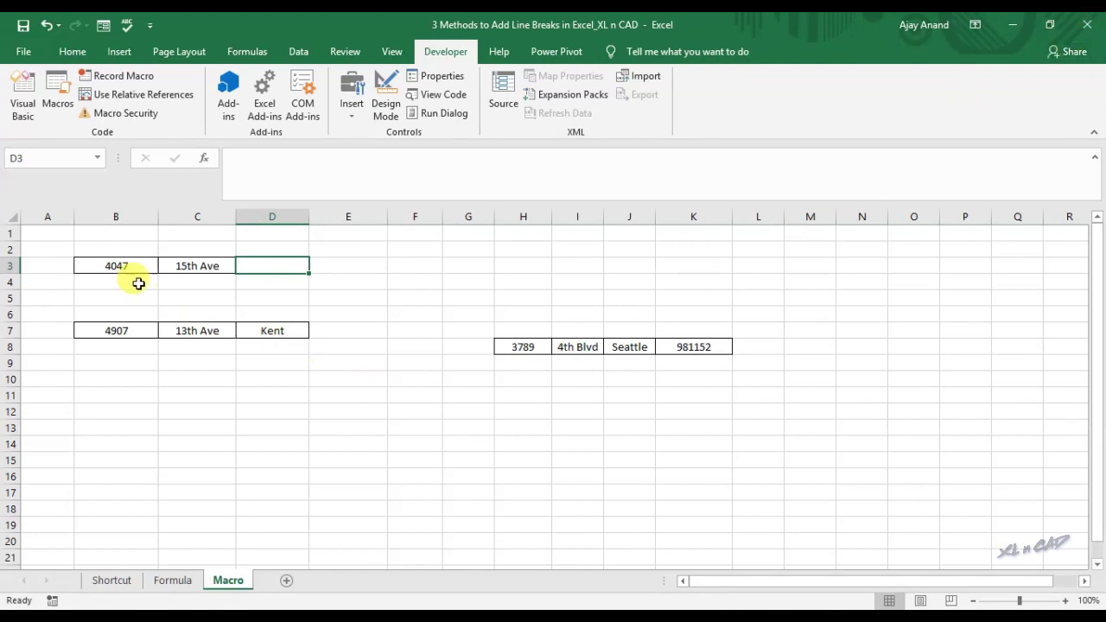
# Run LineBreak on B3:C3 so D3 holds the combined address
pyautogui.moveTo(112, 266); pyautogui.dragTo(197, 266)
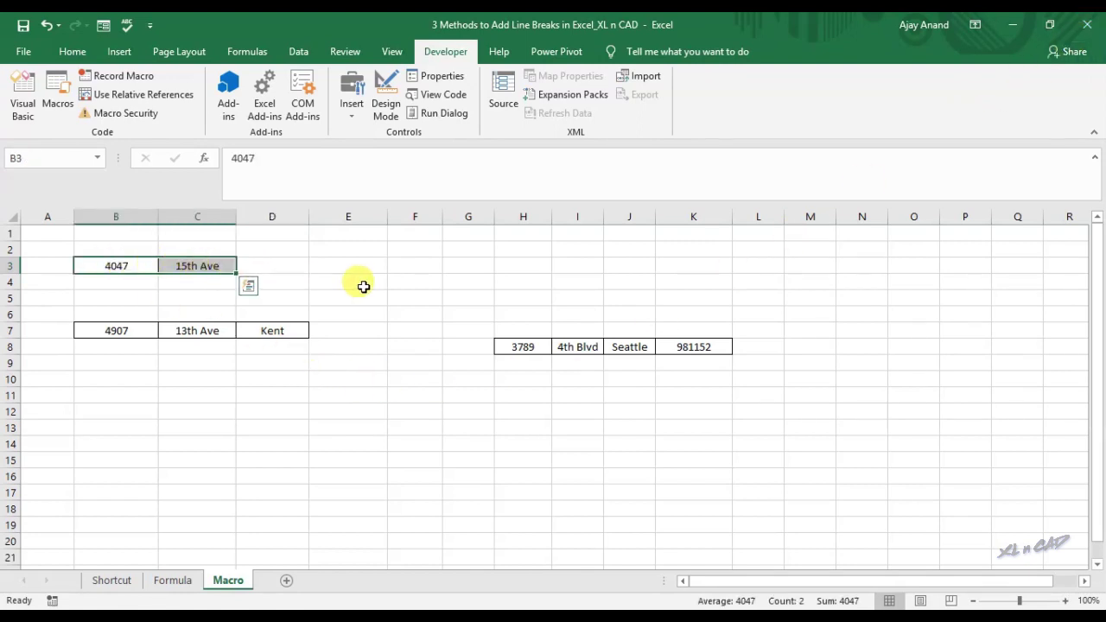
pyautogui.click(57, 91)
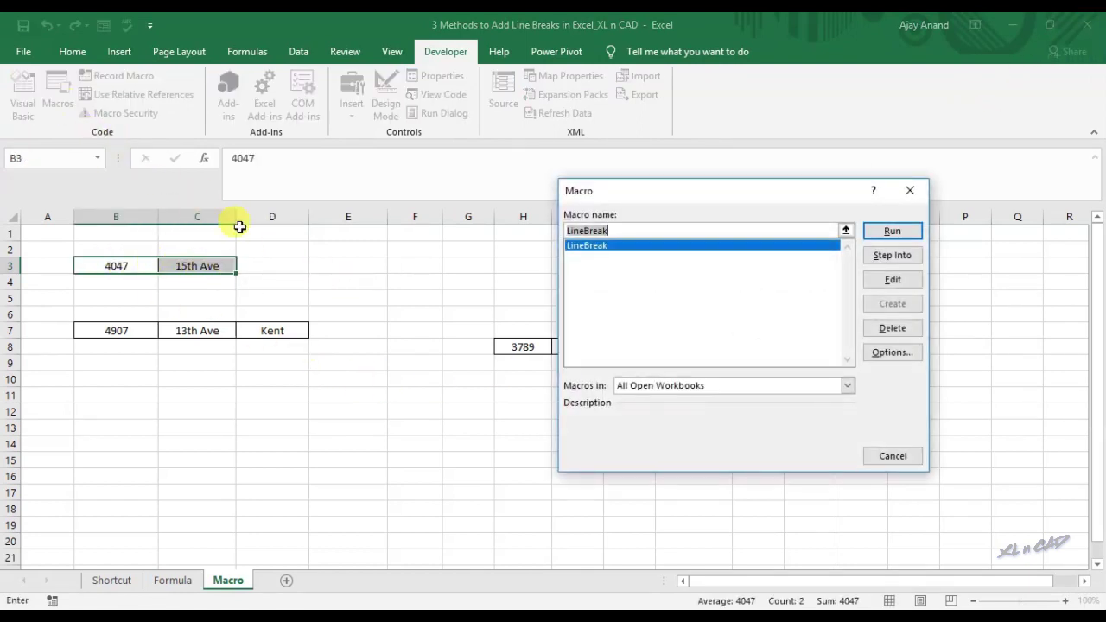
pyautogui.click(885, 234)
pyautogui.click(302, 287)
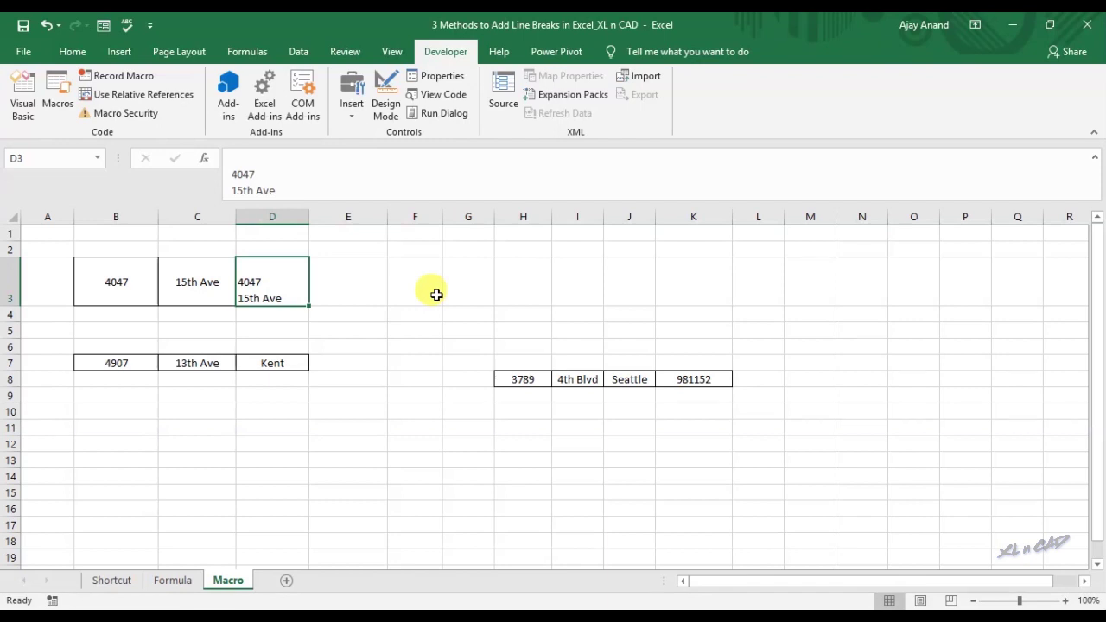
# Run LineBreak on B7:D7 so E7 holds the combined address
pyautogui.moveTo(114, 363); pyautogui.dragTo(285, 363)
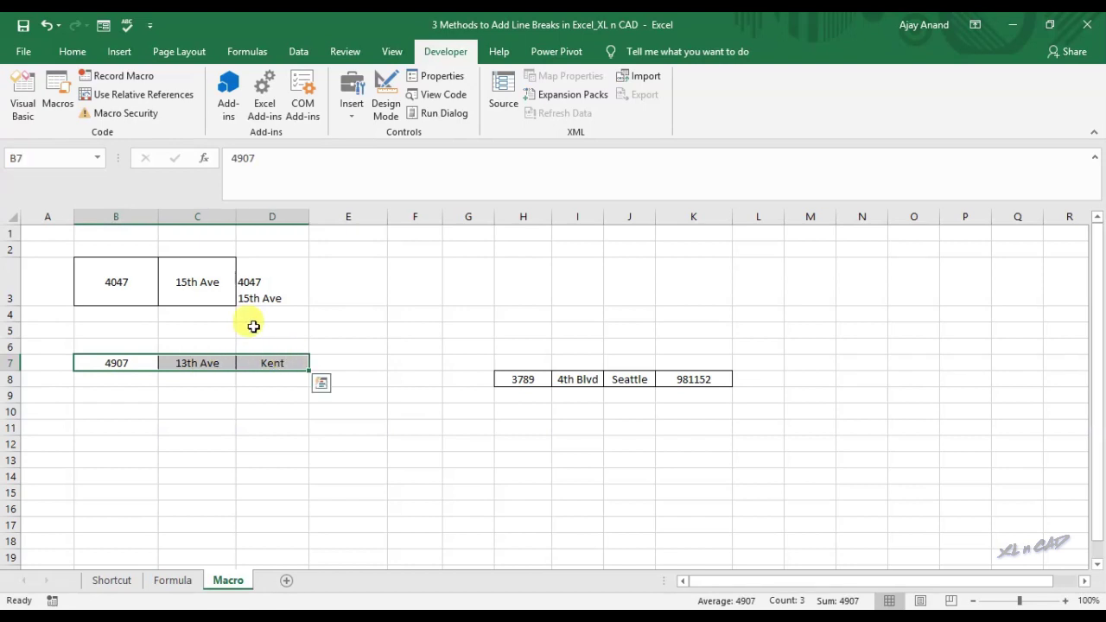
pyautogui.click(62, 104)
pyautogui.click(889, 230)
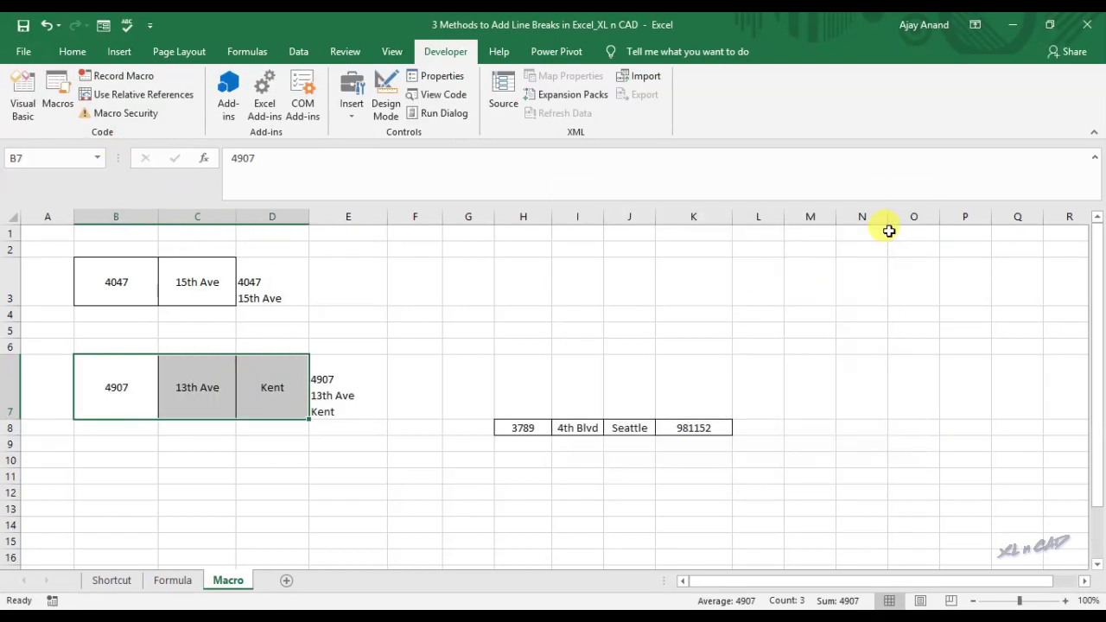
pyautogui.click(357, 385)
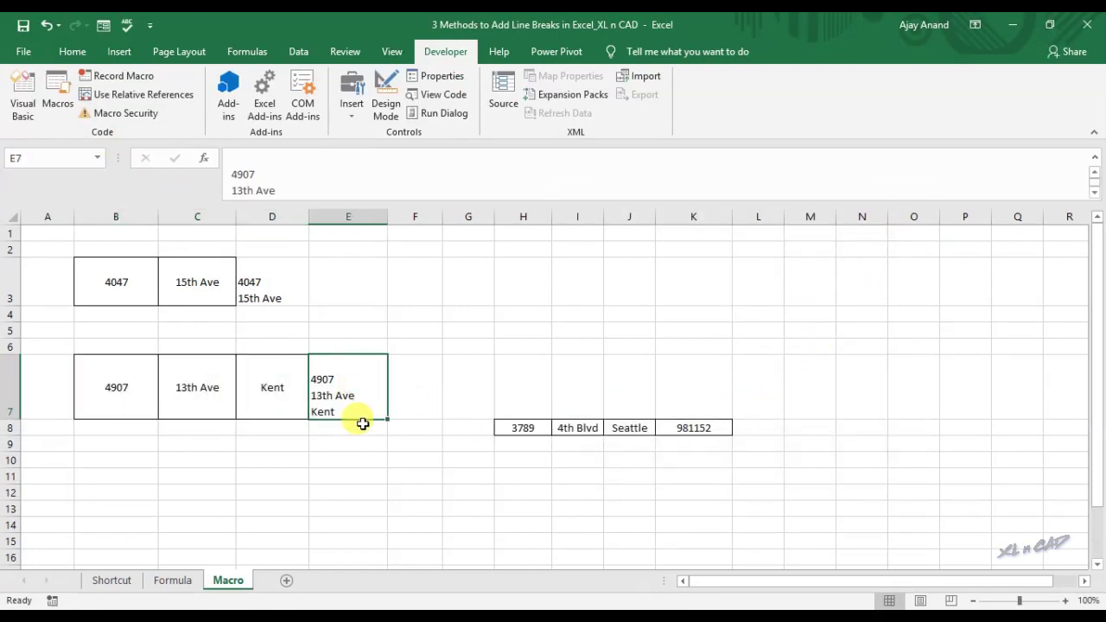
# Run LineBreak on H8:K8 so L8 holds the combined address
pyautogui.moveTo(523, 428); pyautogui.dragTo(695, 427)
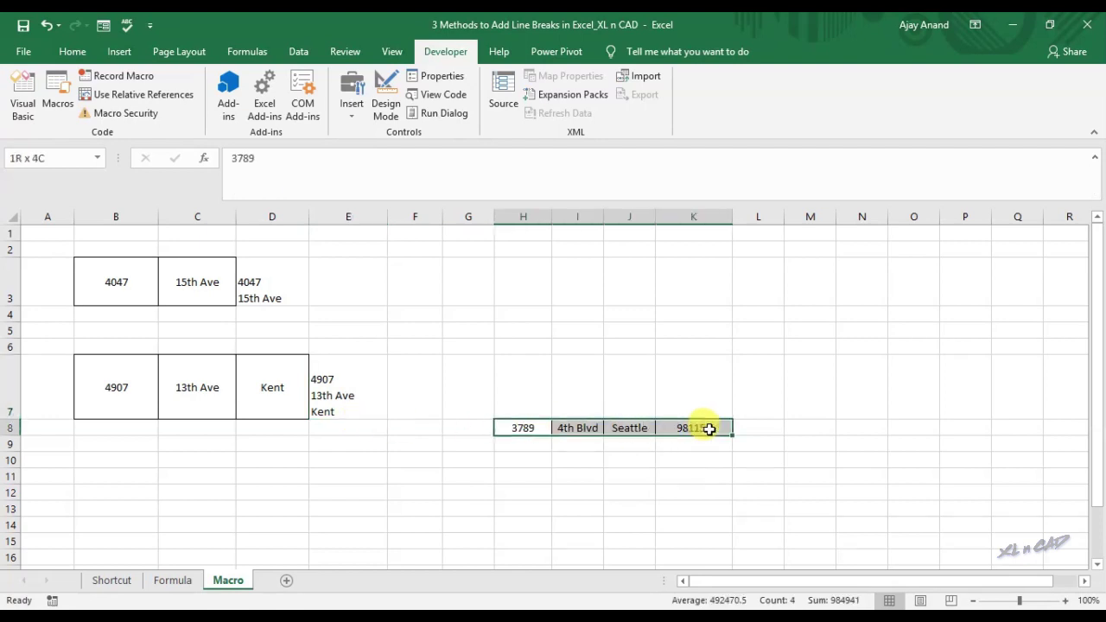
pyautogui.click(58, 94)
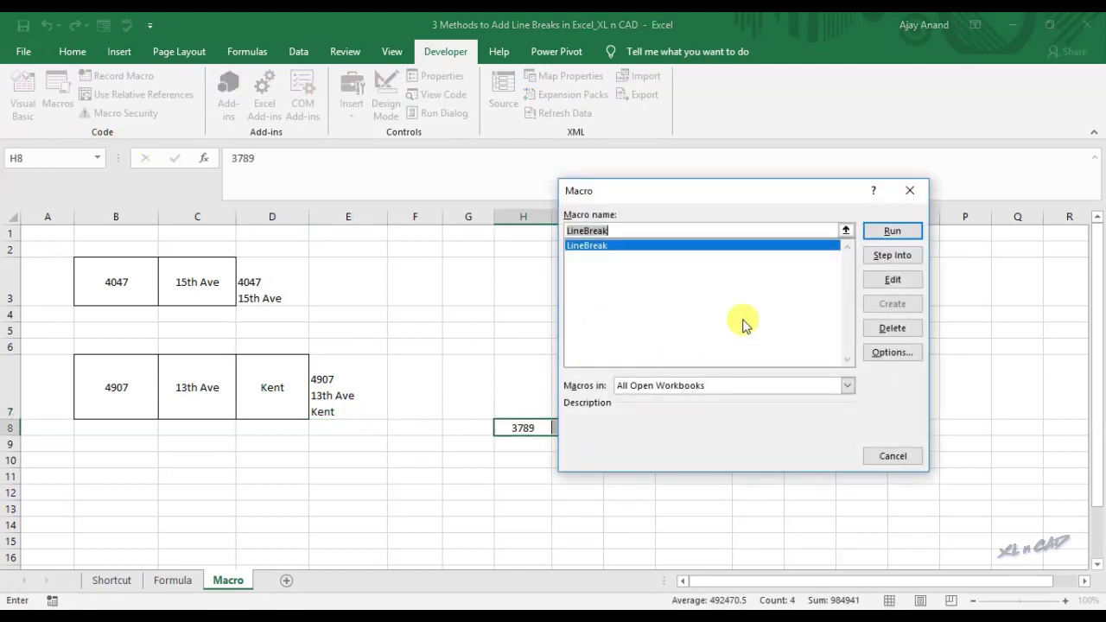
pyautogui.click(879, 233)
pyautogui.click(757, 459)
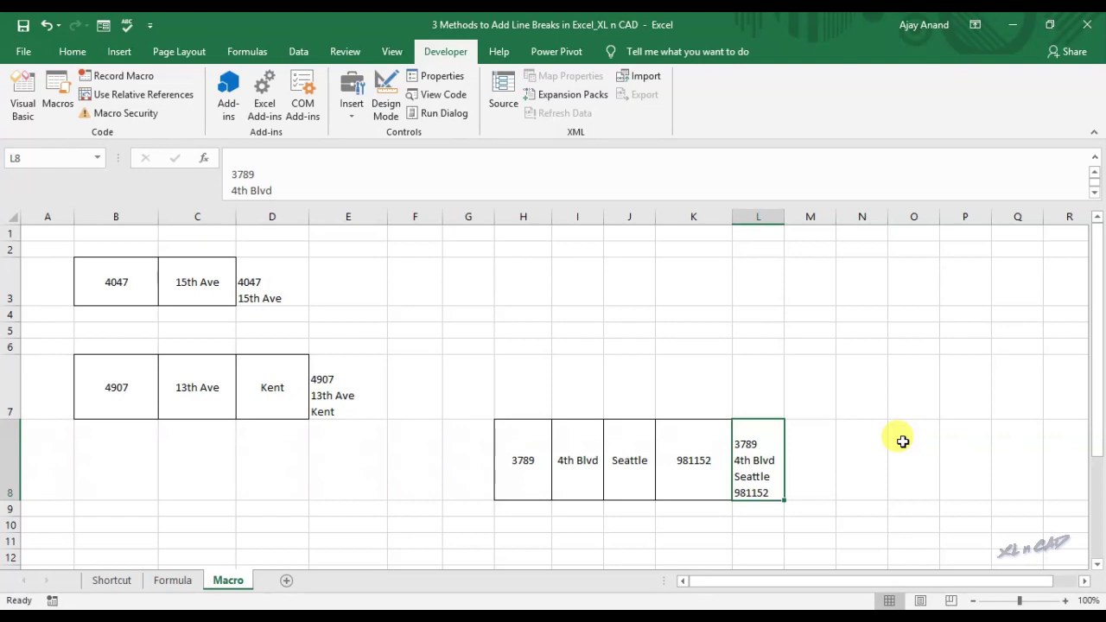
# Reopen the Visual Basic editor to show Module1's LineBreak code
pyautogui.click(23, 91)
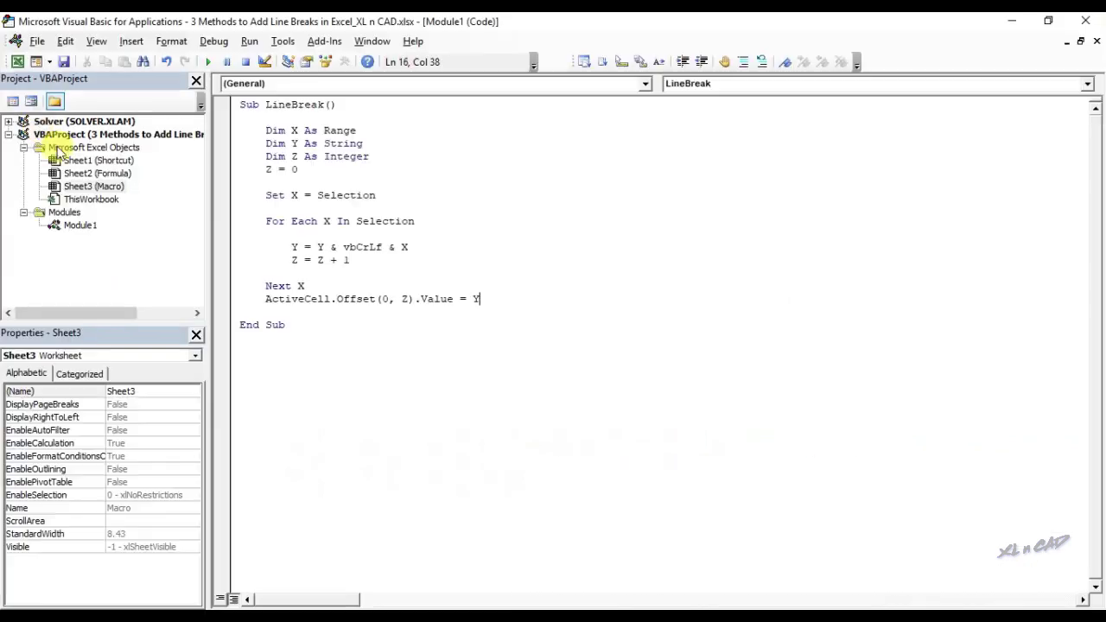